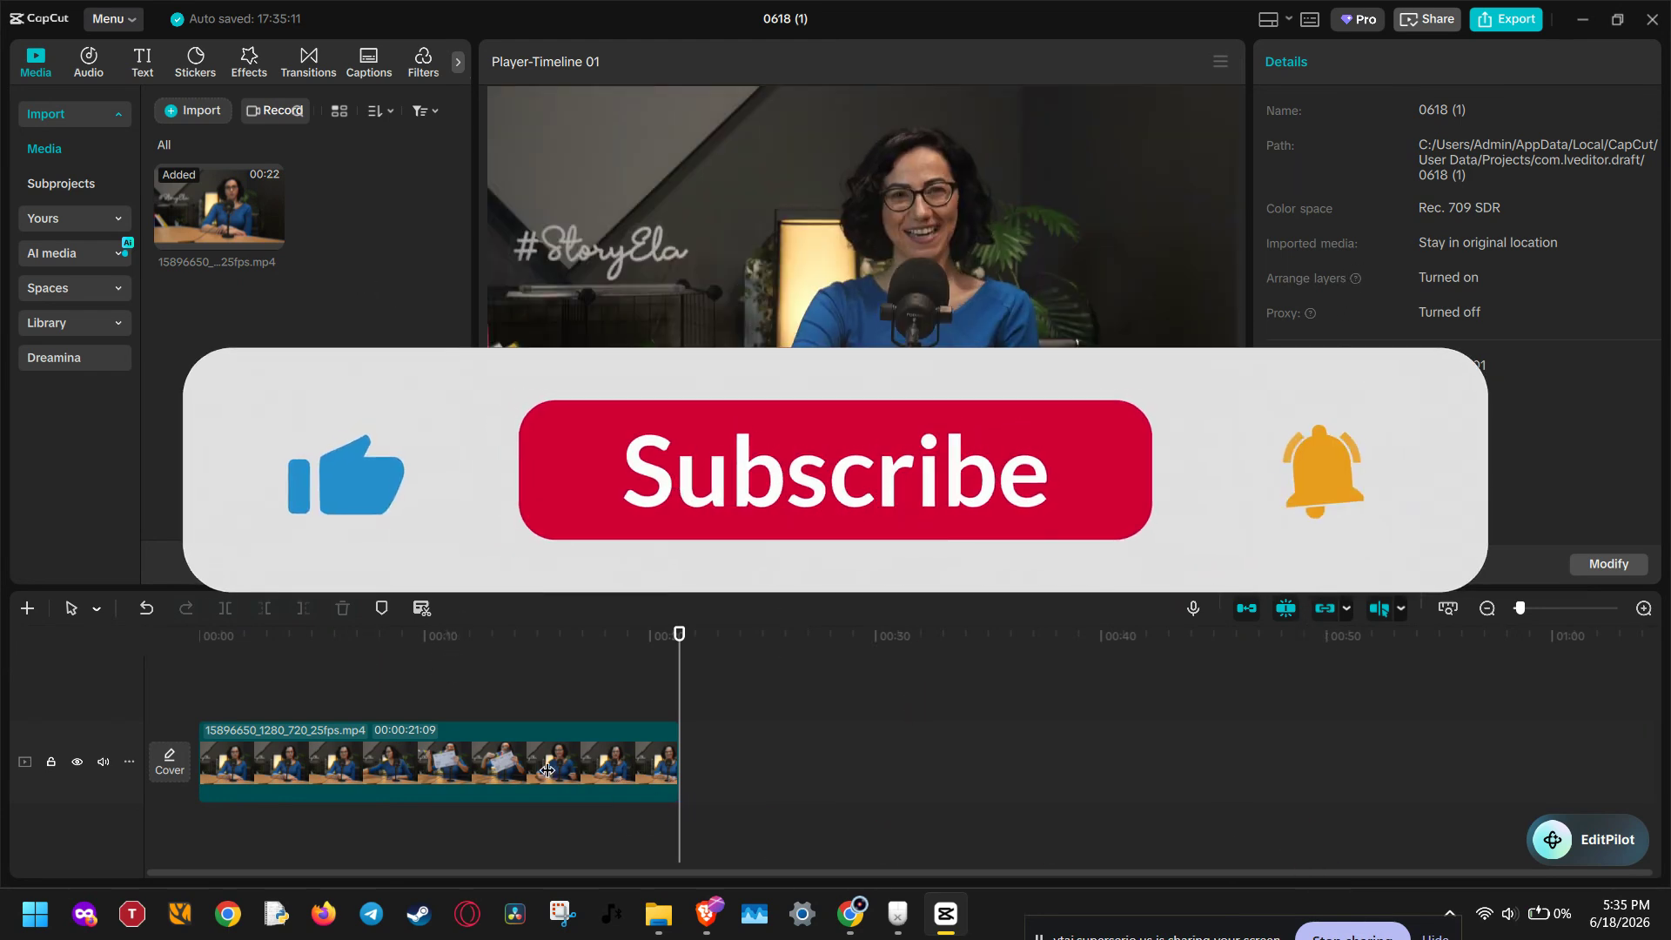
Step: Duplicate the video clip onto a new track above, aligned with the original at the start of the timeline
click(385, 662)
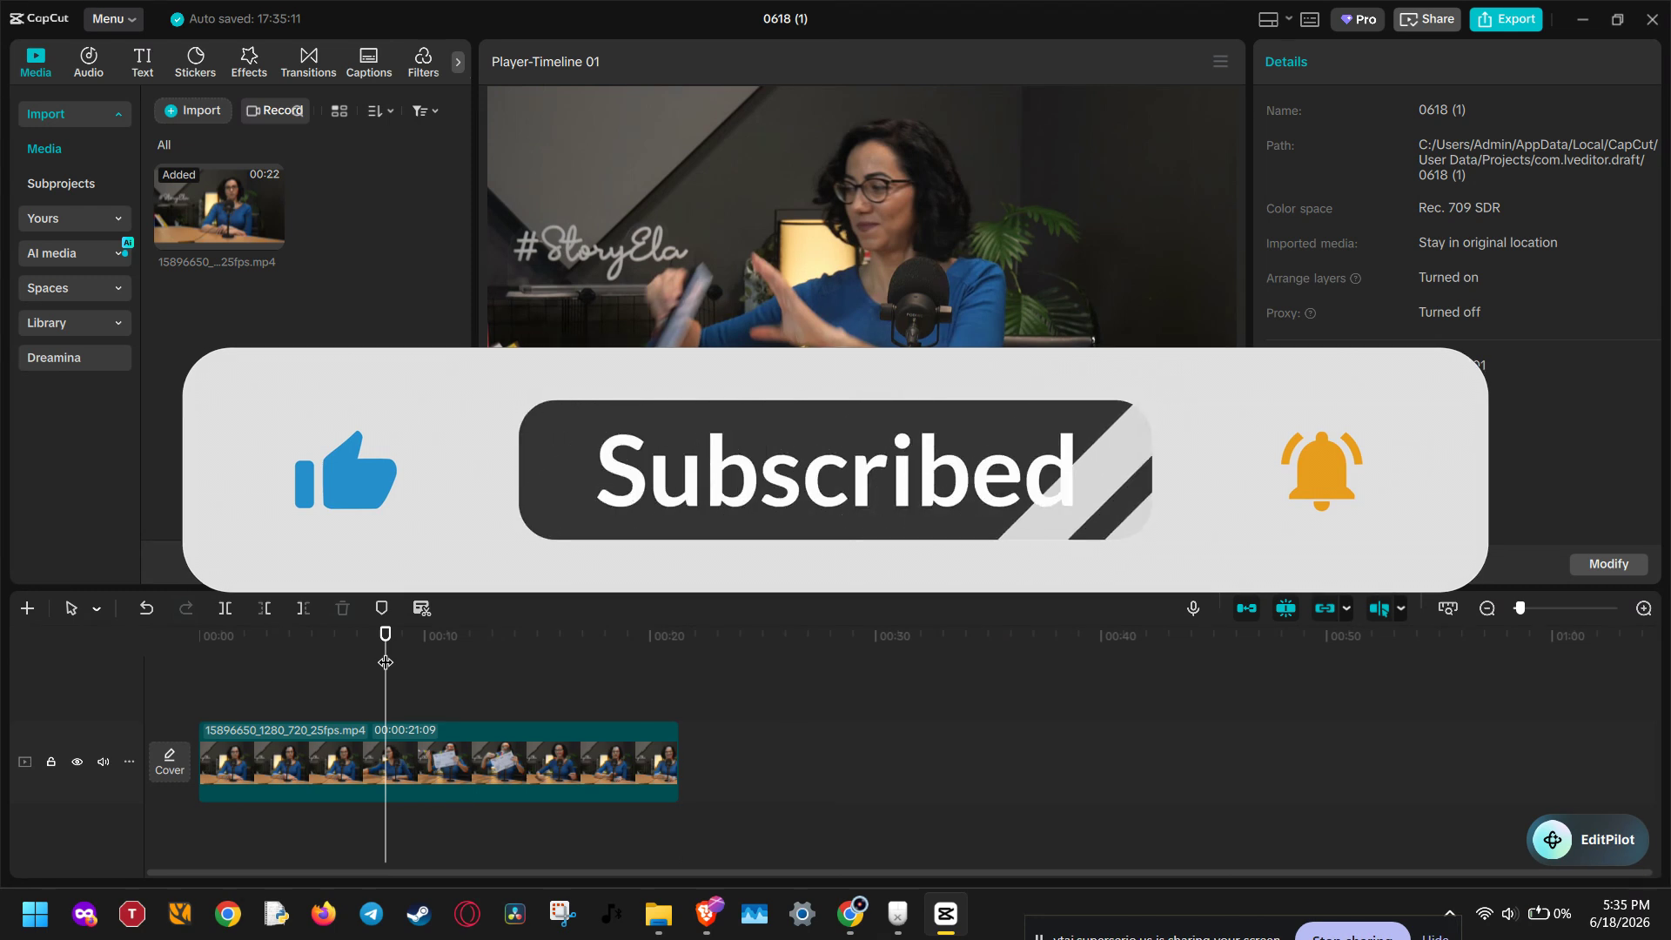
drag(385, 662, 552, 651)
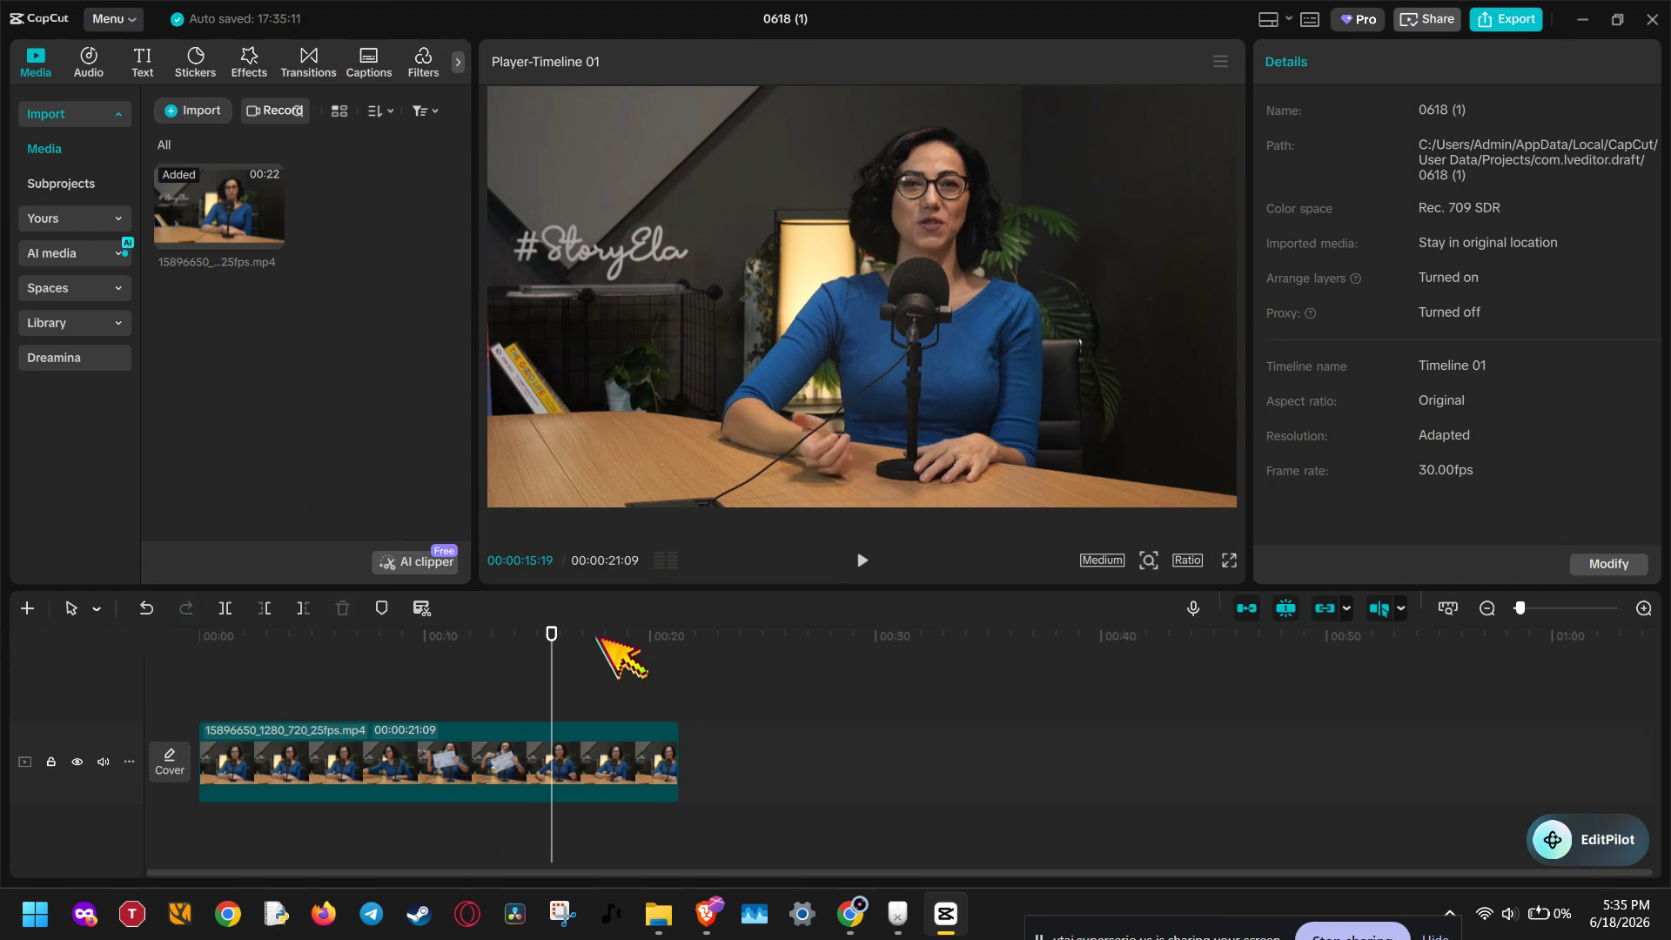
click(602, 757)
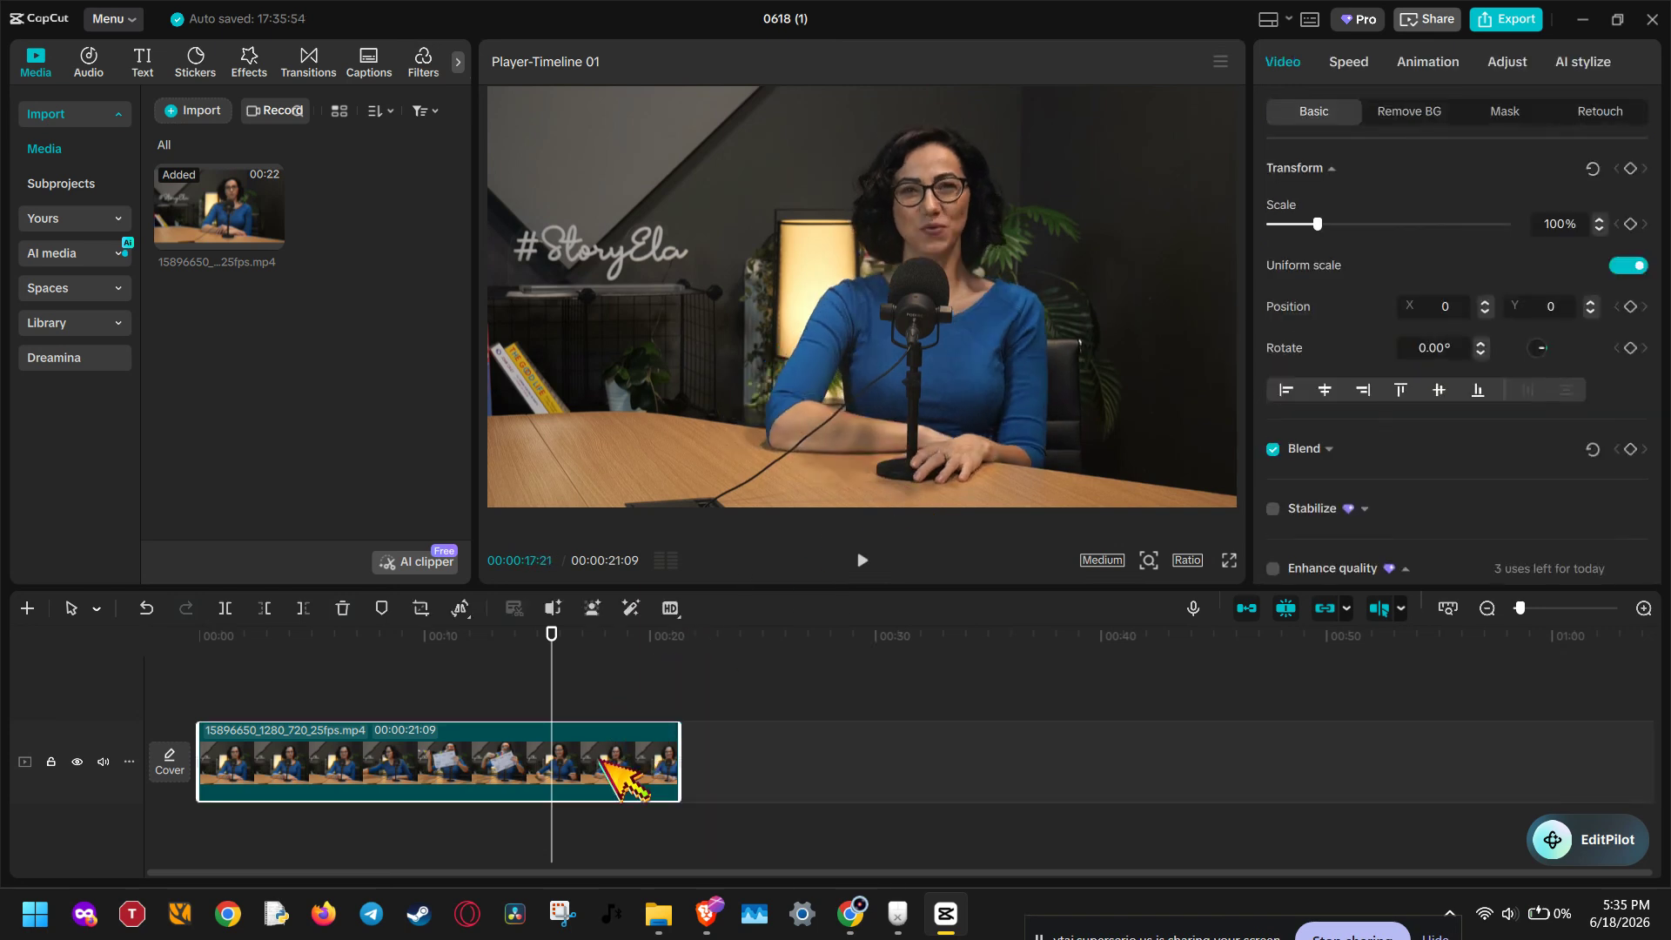
key(ctrl+c)
key(ctrl+v)
drag(734, 739, 358, 744)
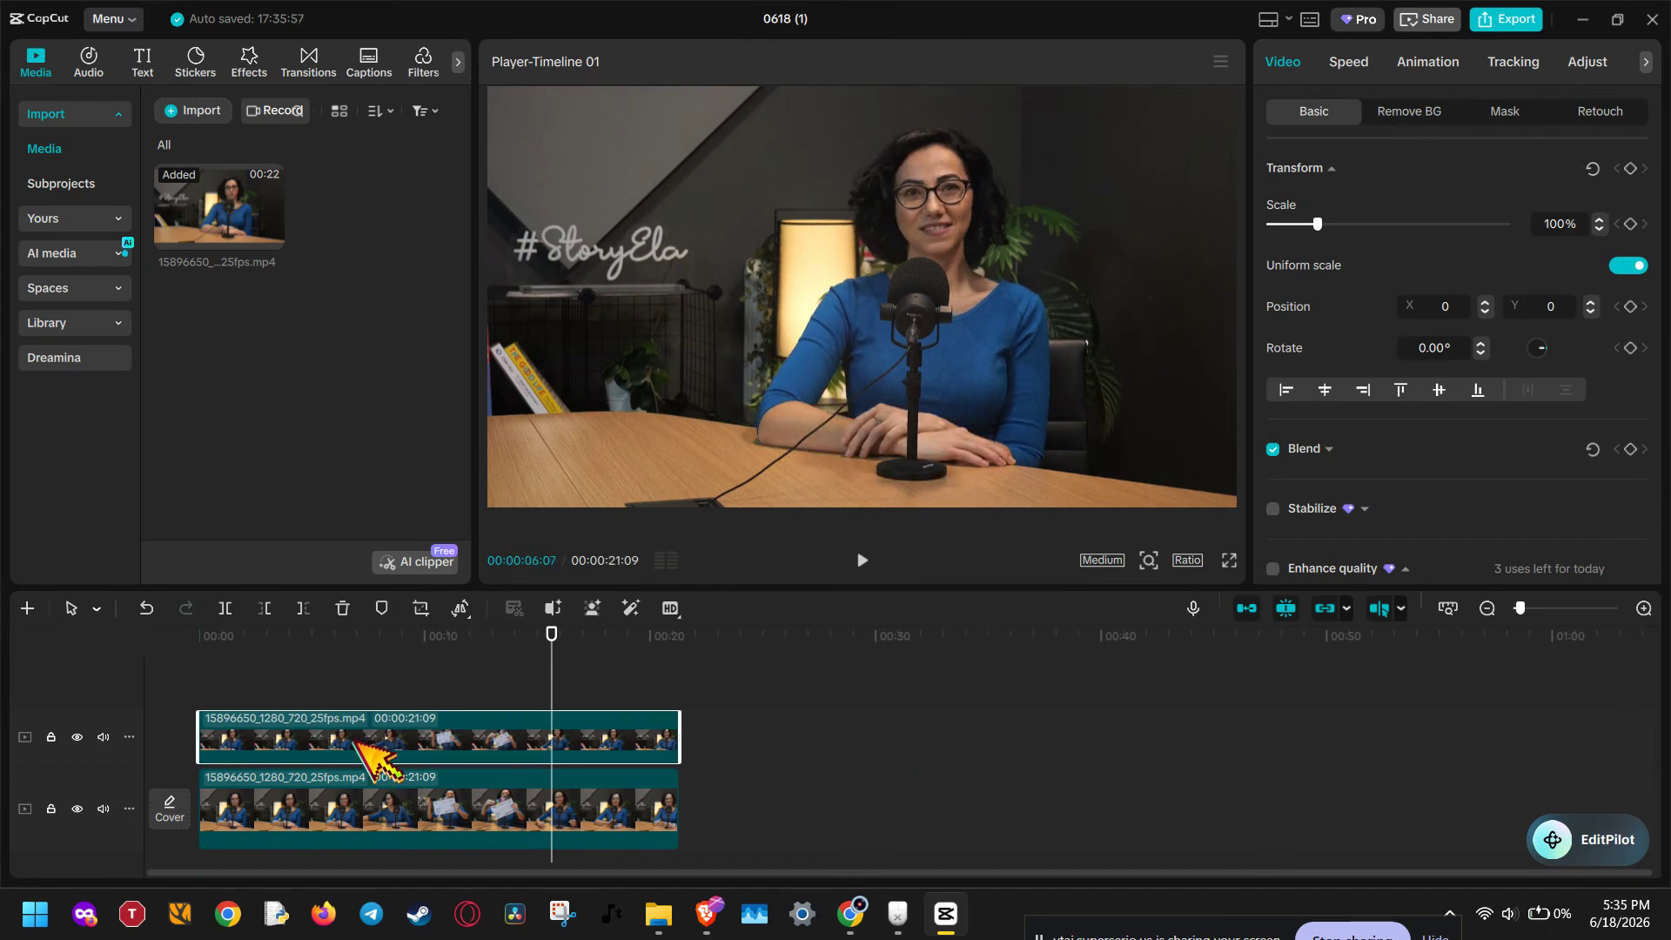
Step: Select the top clip, enable Custom removal of its background and paint over the woman with brush size 100
click(373, 801)
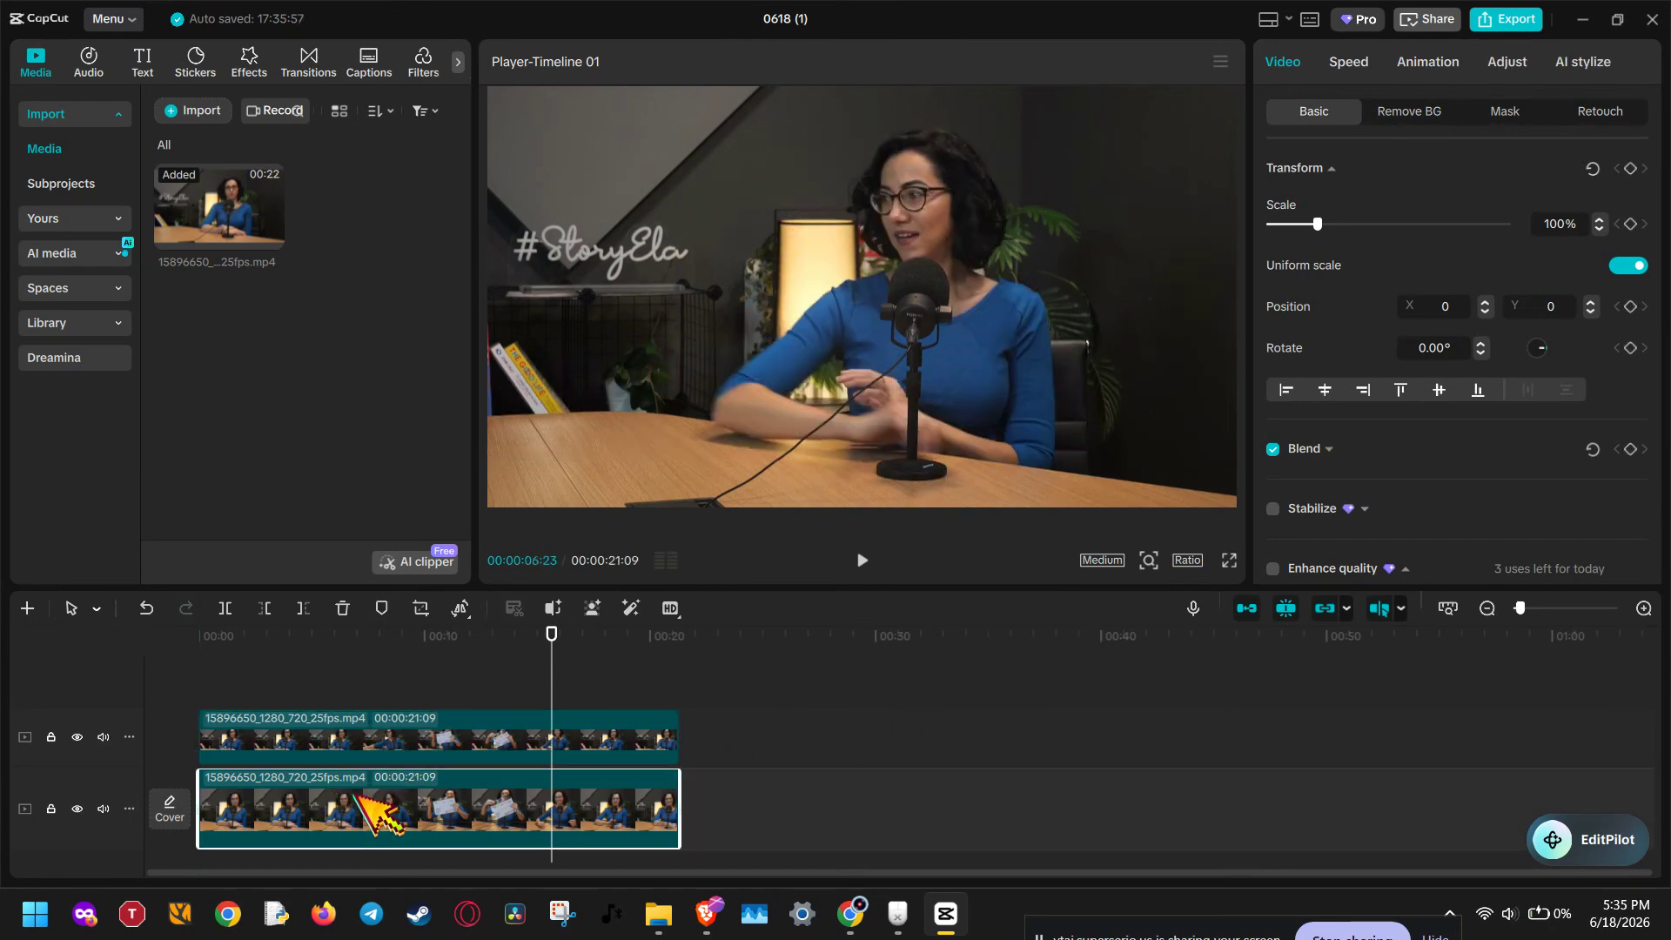
click(376, 746)
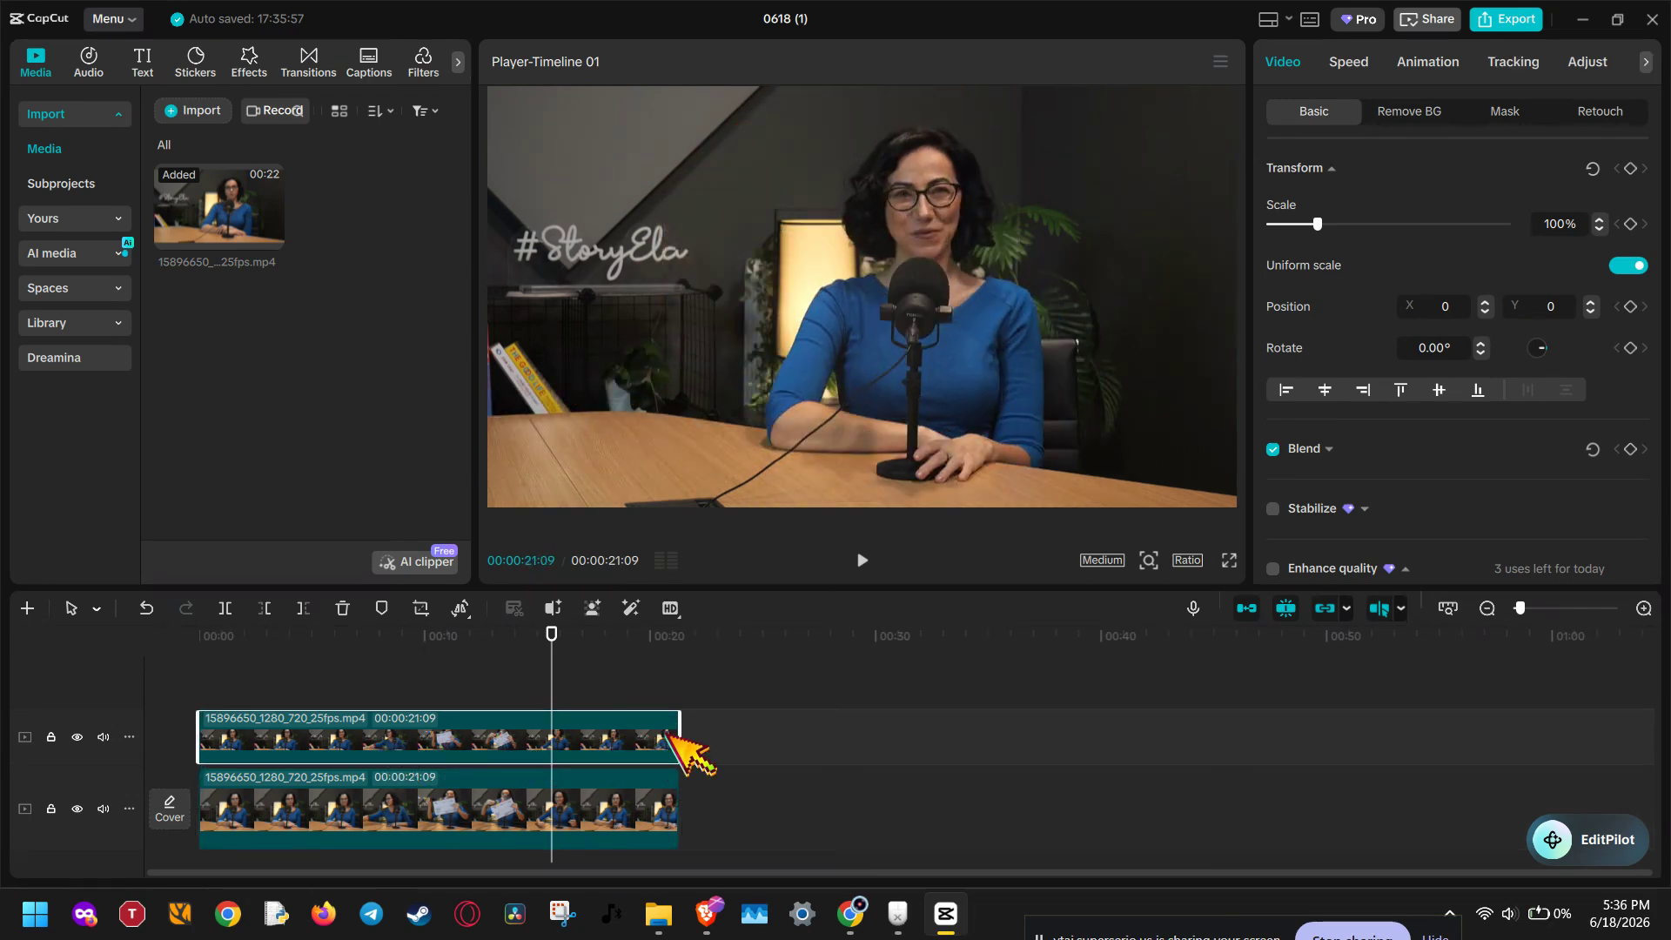
click(359, 667)
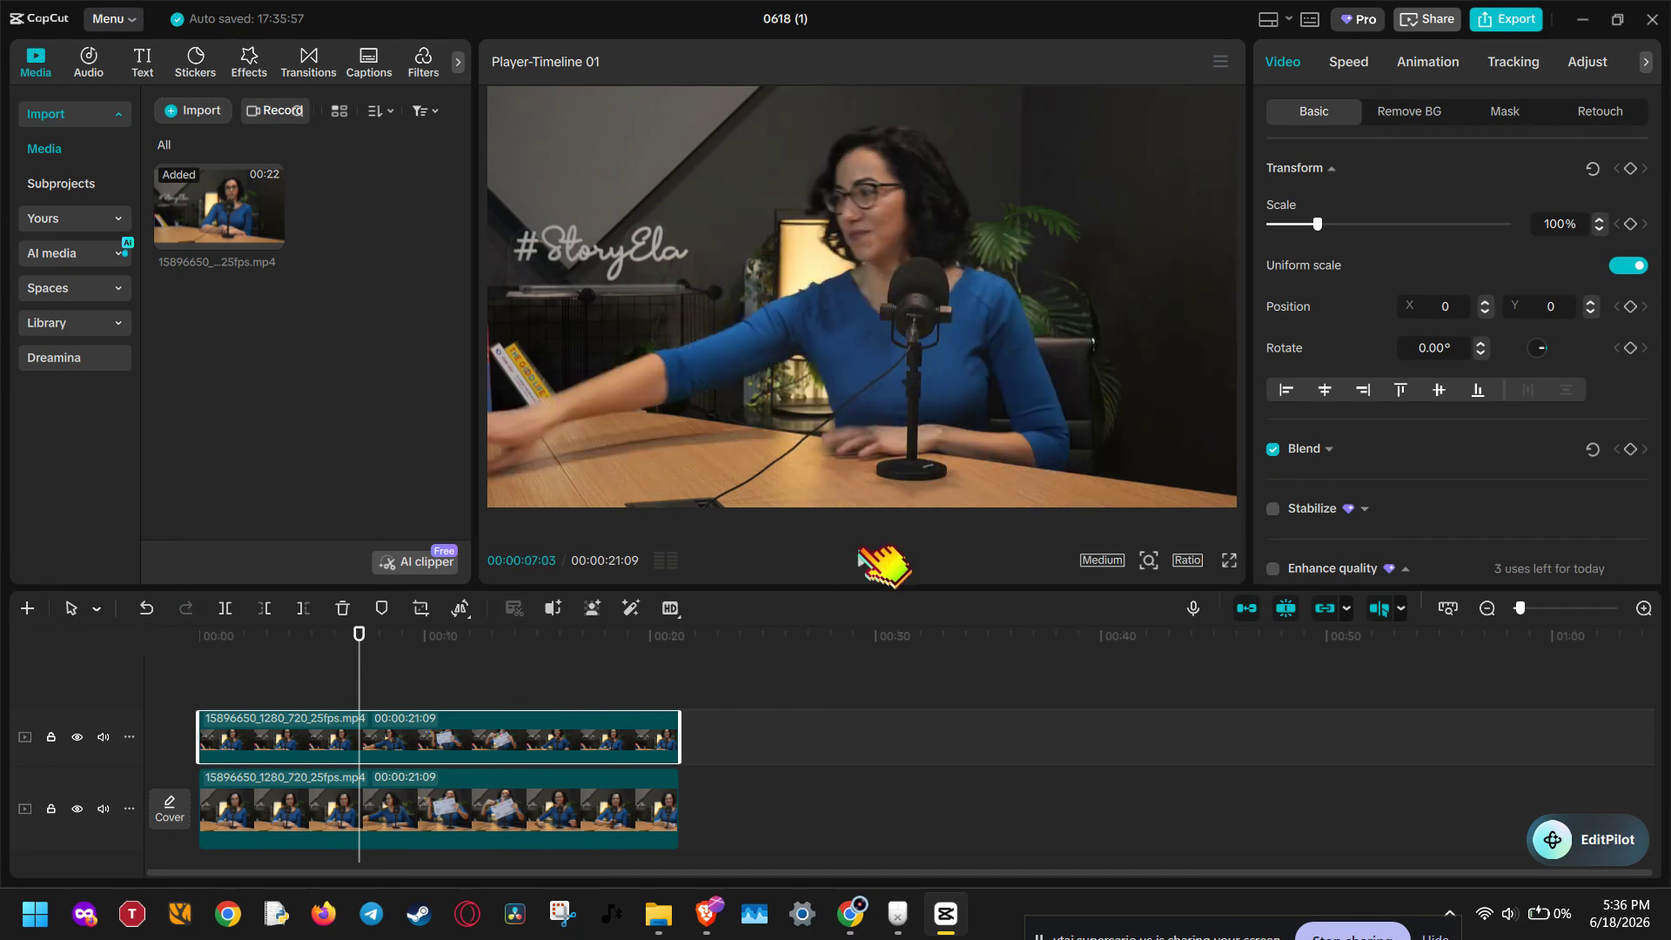
click(560, 649)
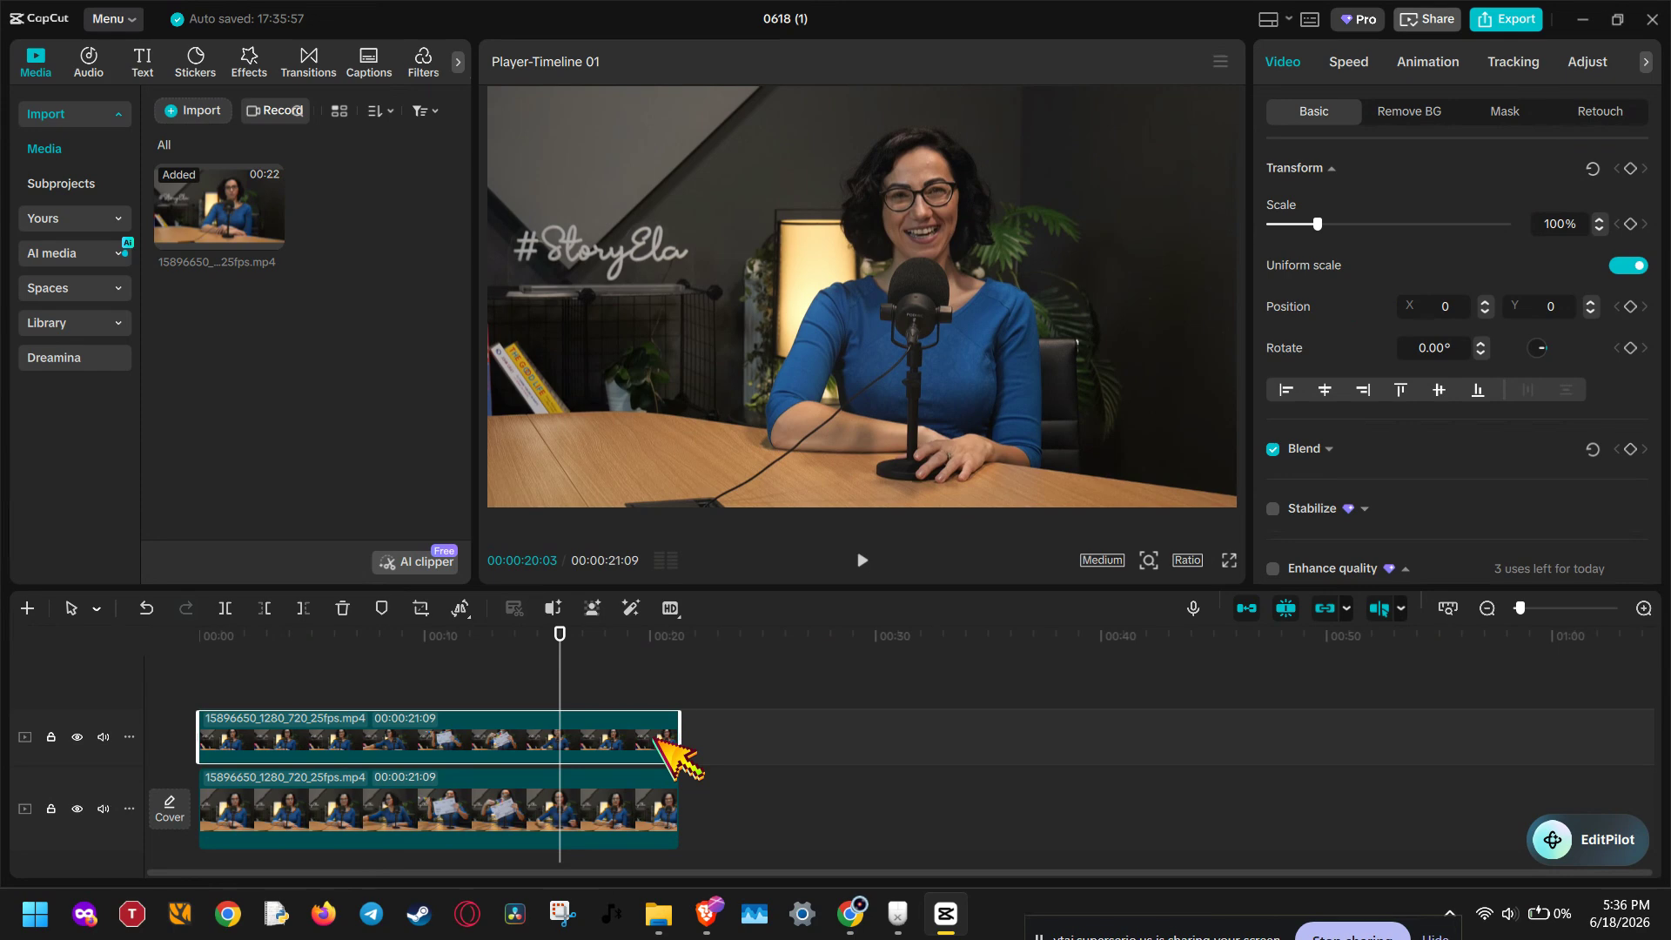
click(1402, 121)
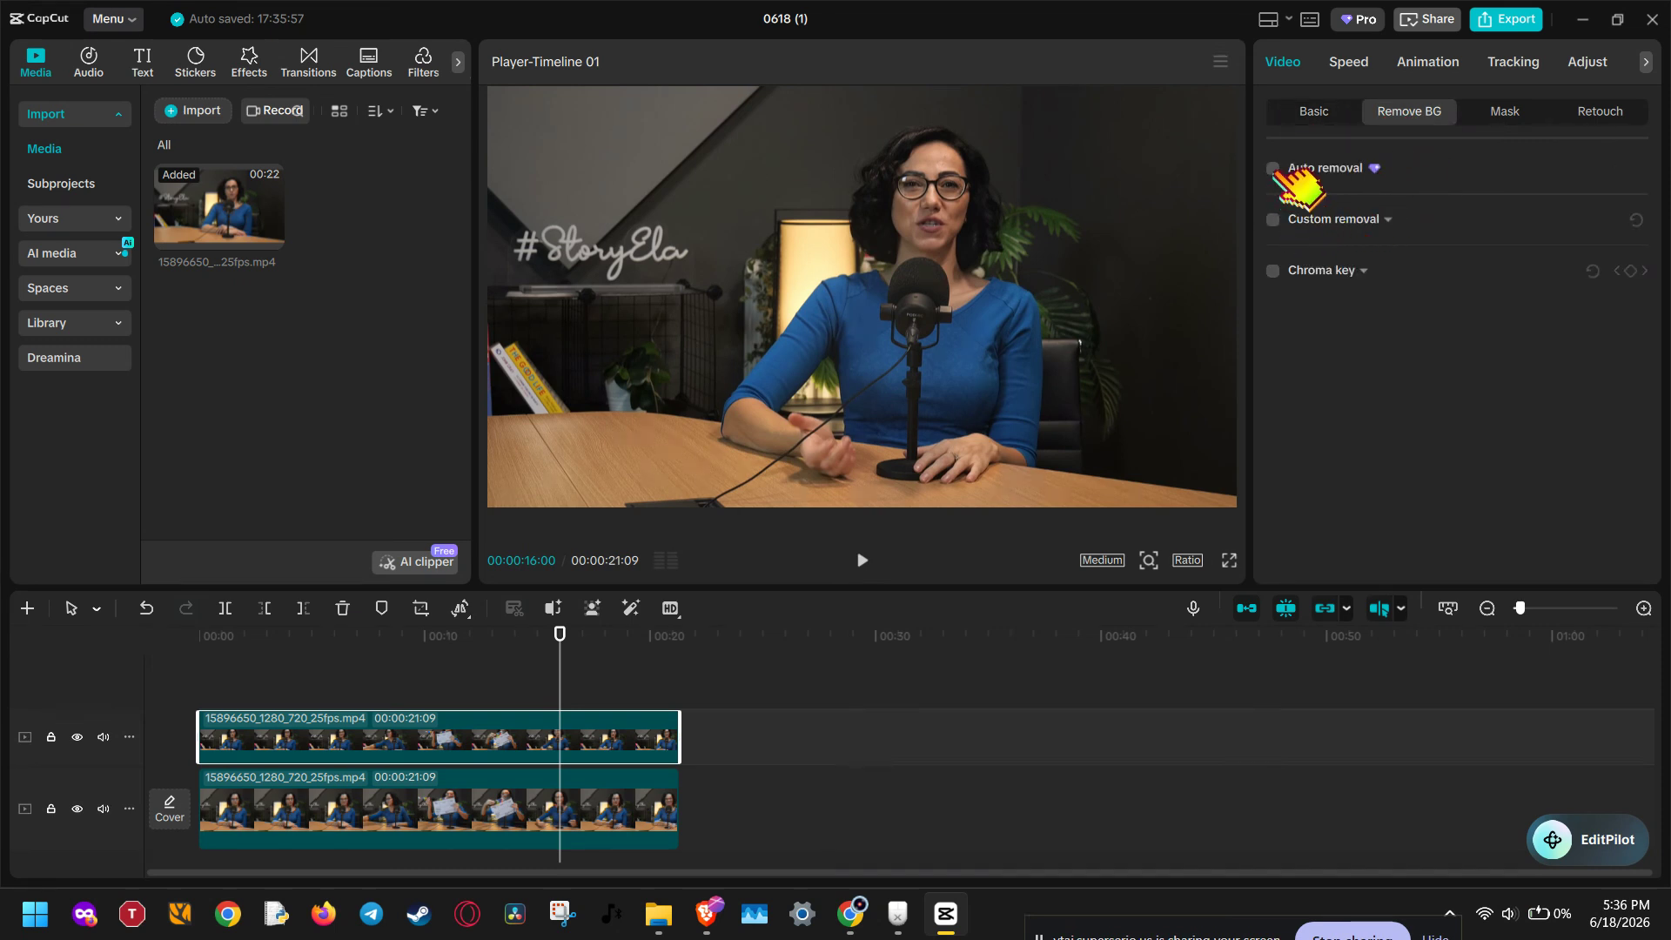
click(1272, 219)
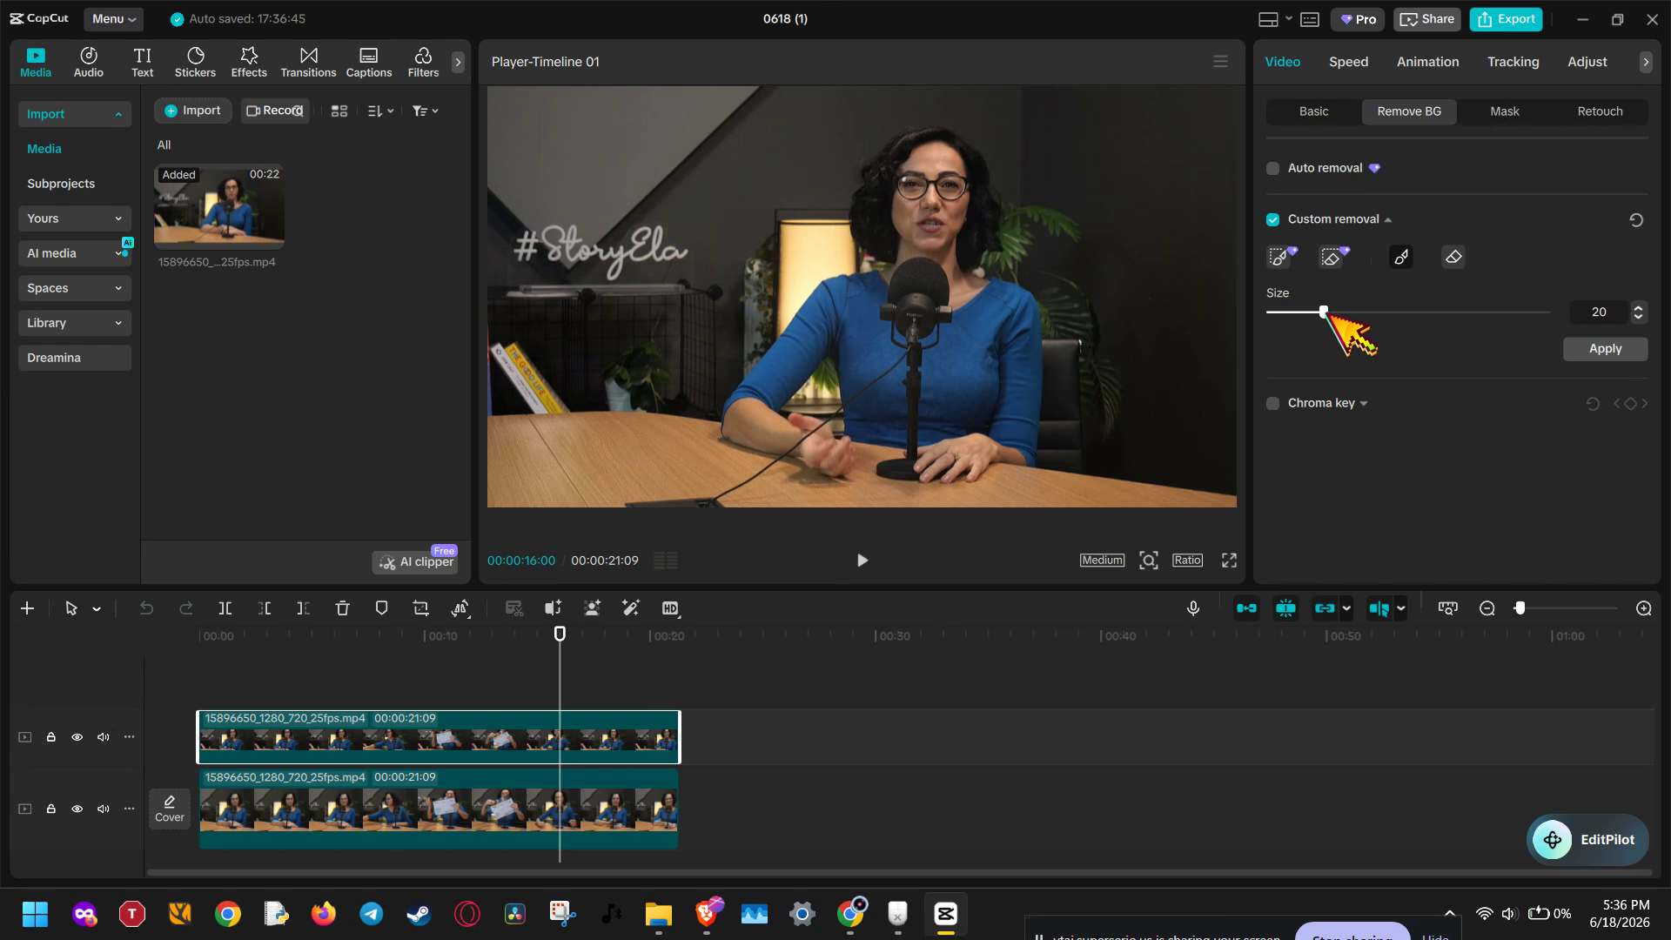
drag(1326, 314, 1560, 318)
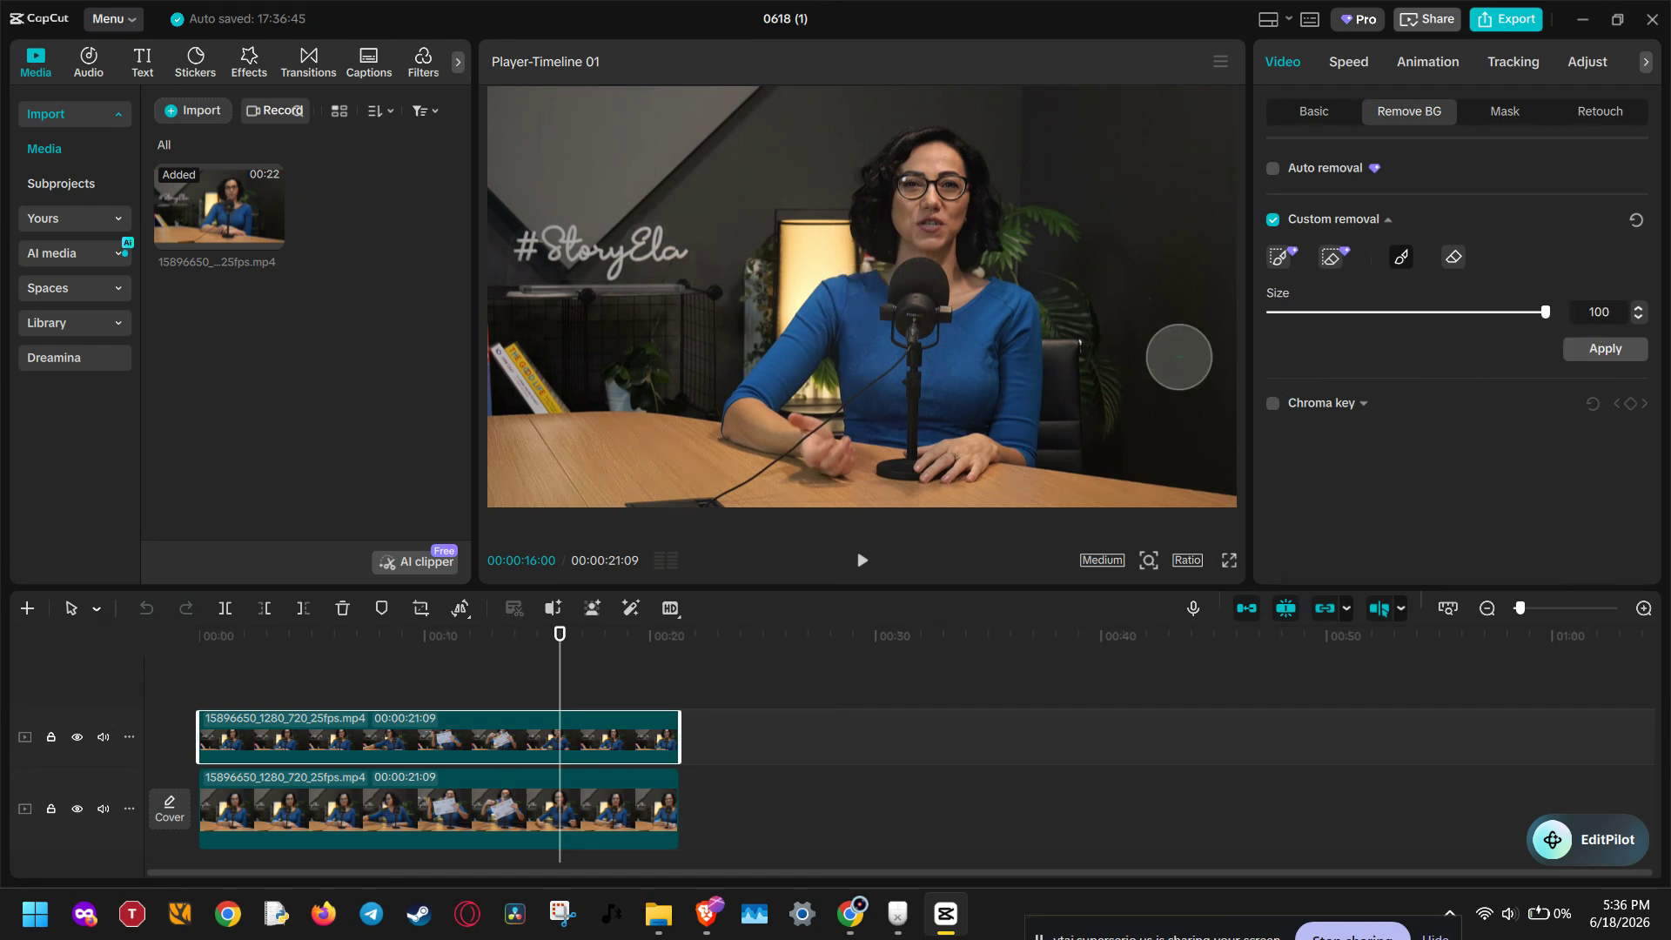
mouse_move(877, 415)
mouse_down()
mouse_move(870, 309)
mouse_move(1001, 304)
mouse_move(1016, 388)
mouse_move(1006, 429)
mouse_move(937, 448)
mouse_move(978, 345)
mouse_move(945, 346)
mouse_move(905, 401)
mouse_move(931, 263)
mouse_move(963, 215)
mouse_move(933, 162)
mouse_move(902, 157)
mouse_move(890, 184)
mouse_move(922, 292)
mouse_move(826, 309)
mouse_up()
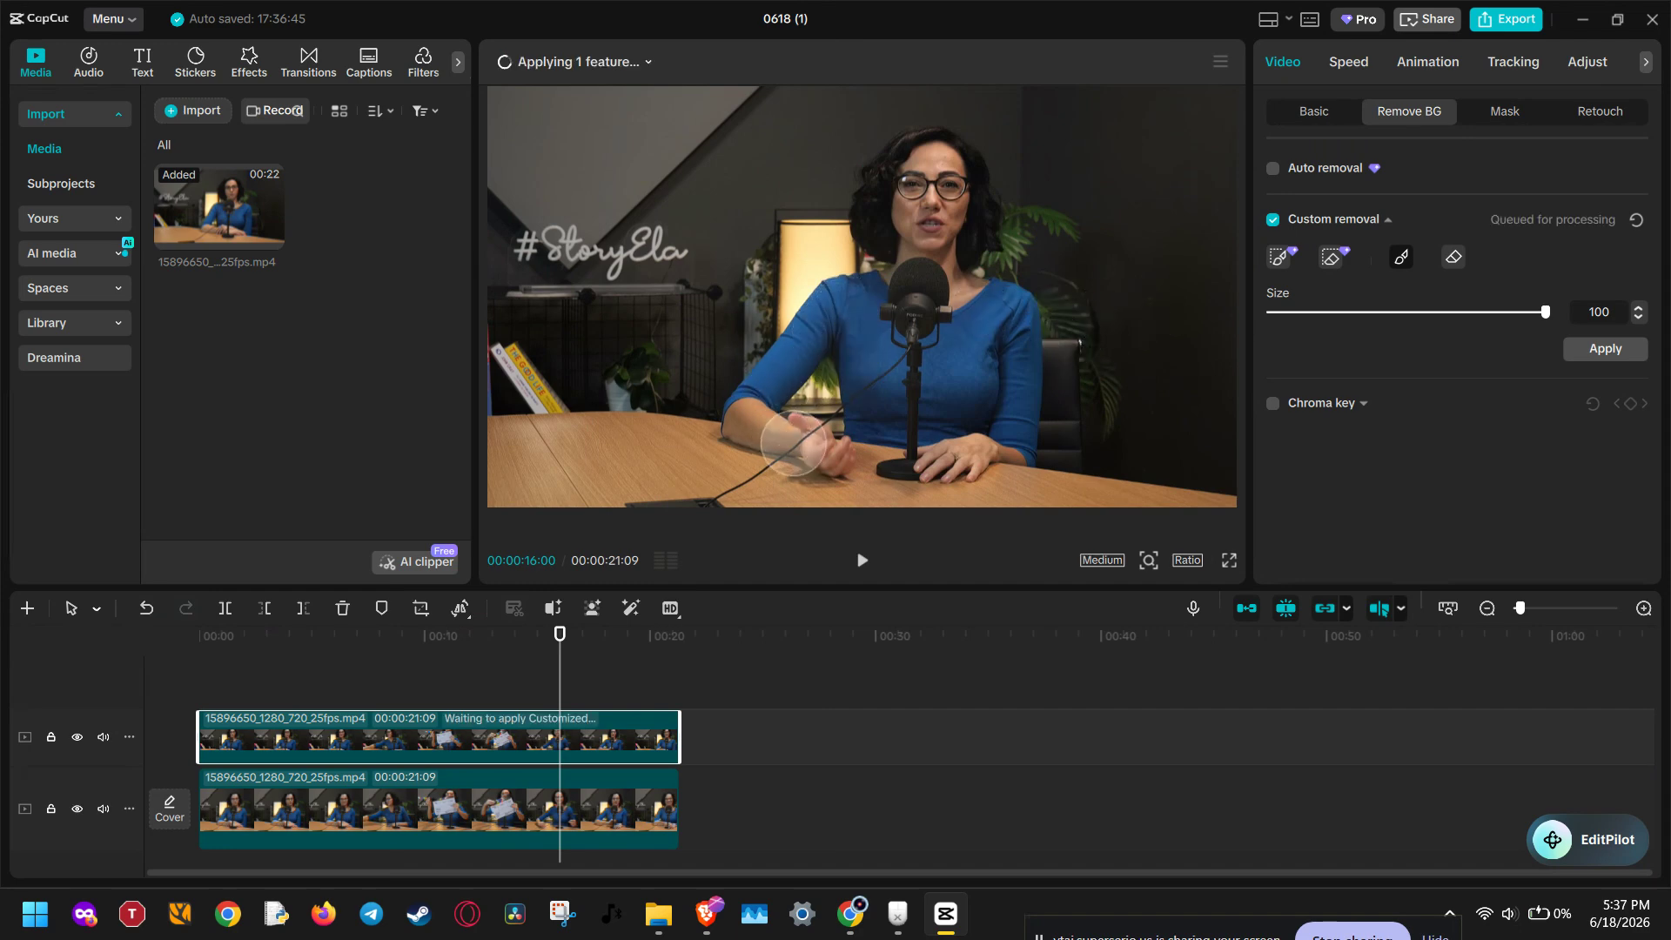
Step: Set the removal brush size to 57 and refine the painted selection over the woman's arm and body
click(1426, 312)
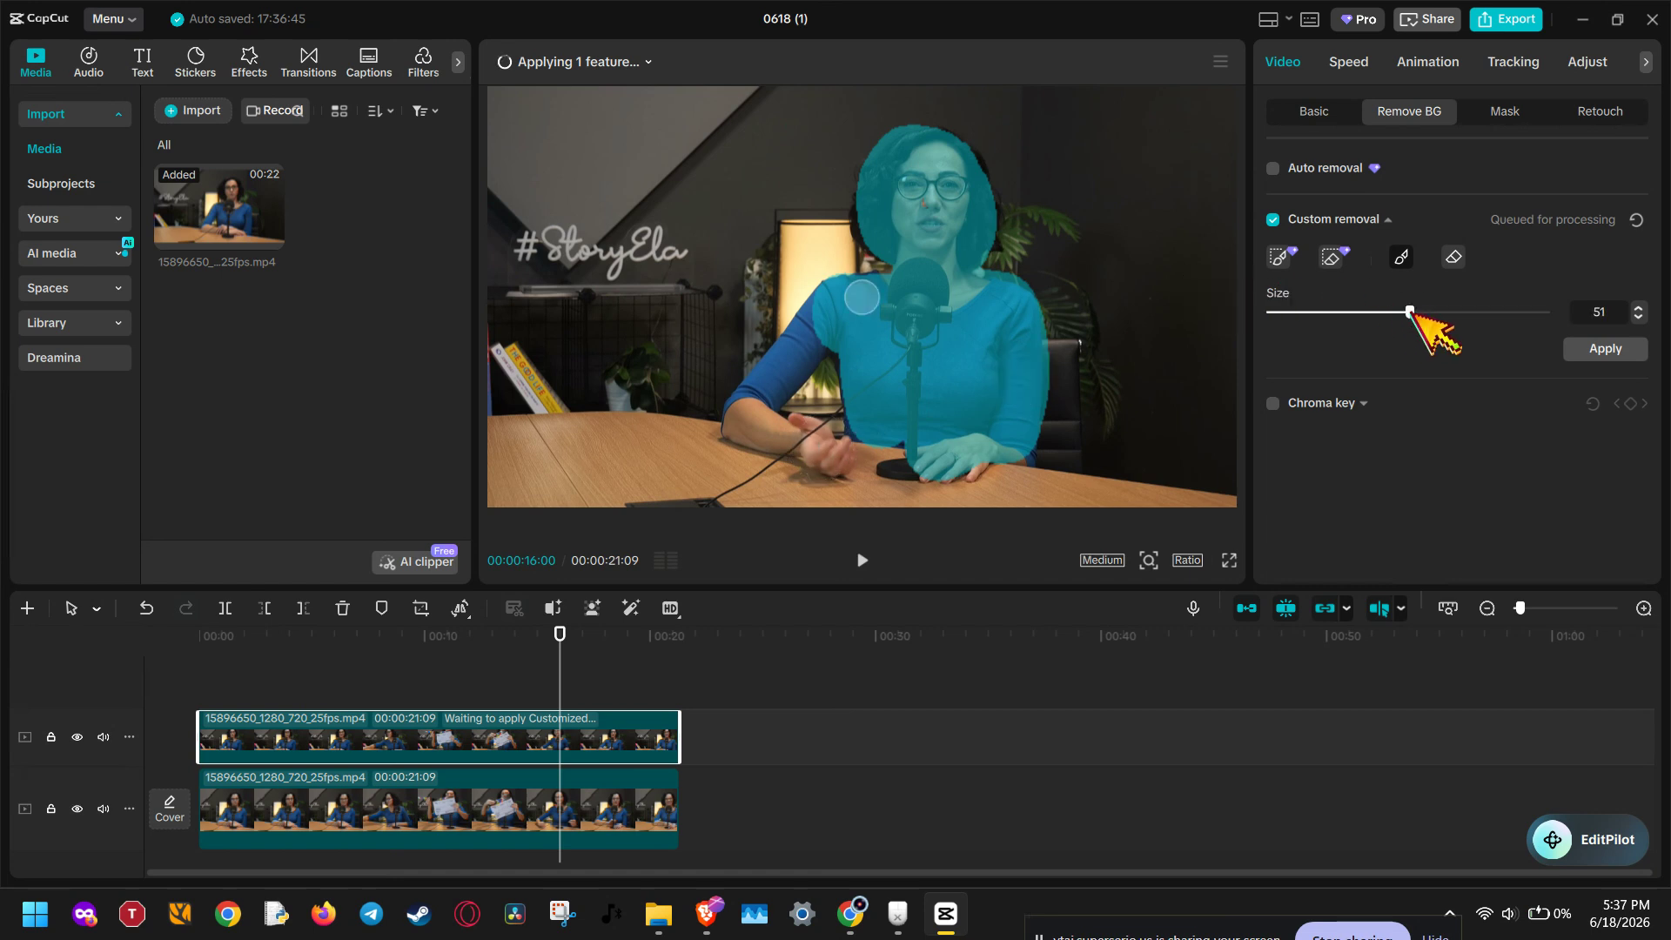
drag(820, 322, 800, 339)
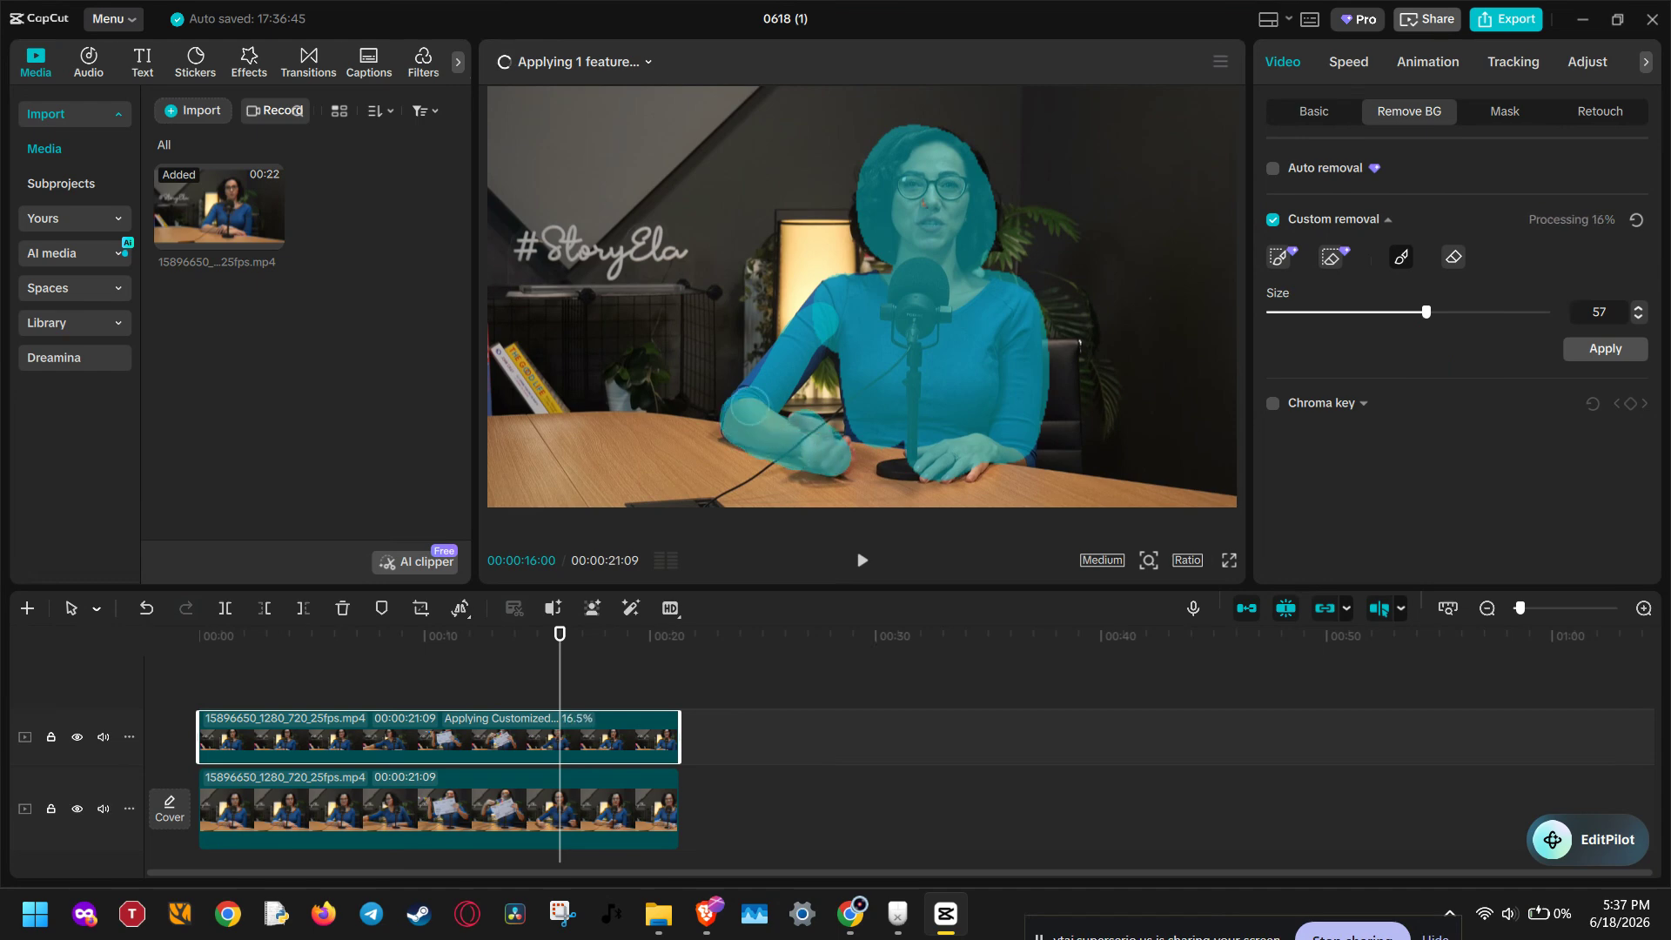
drag(794, 366, 837, 305)
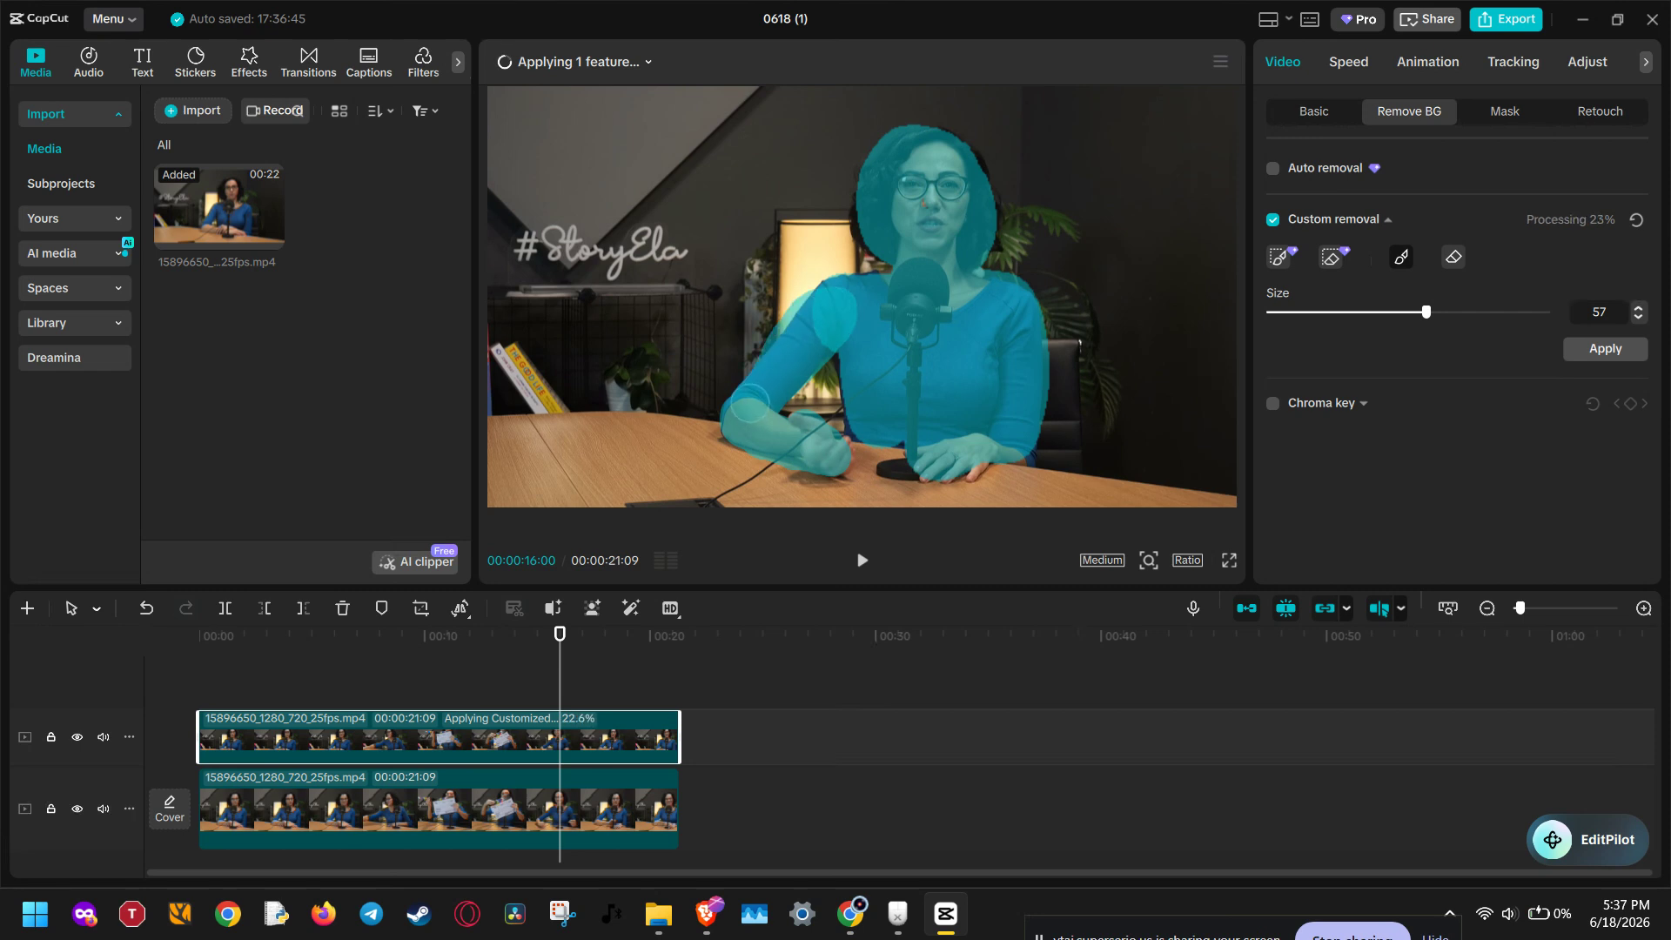
drag(750, 404, 741, 415)
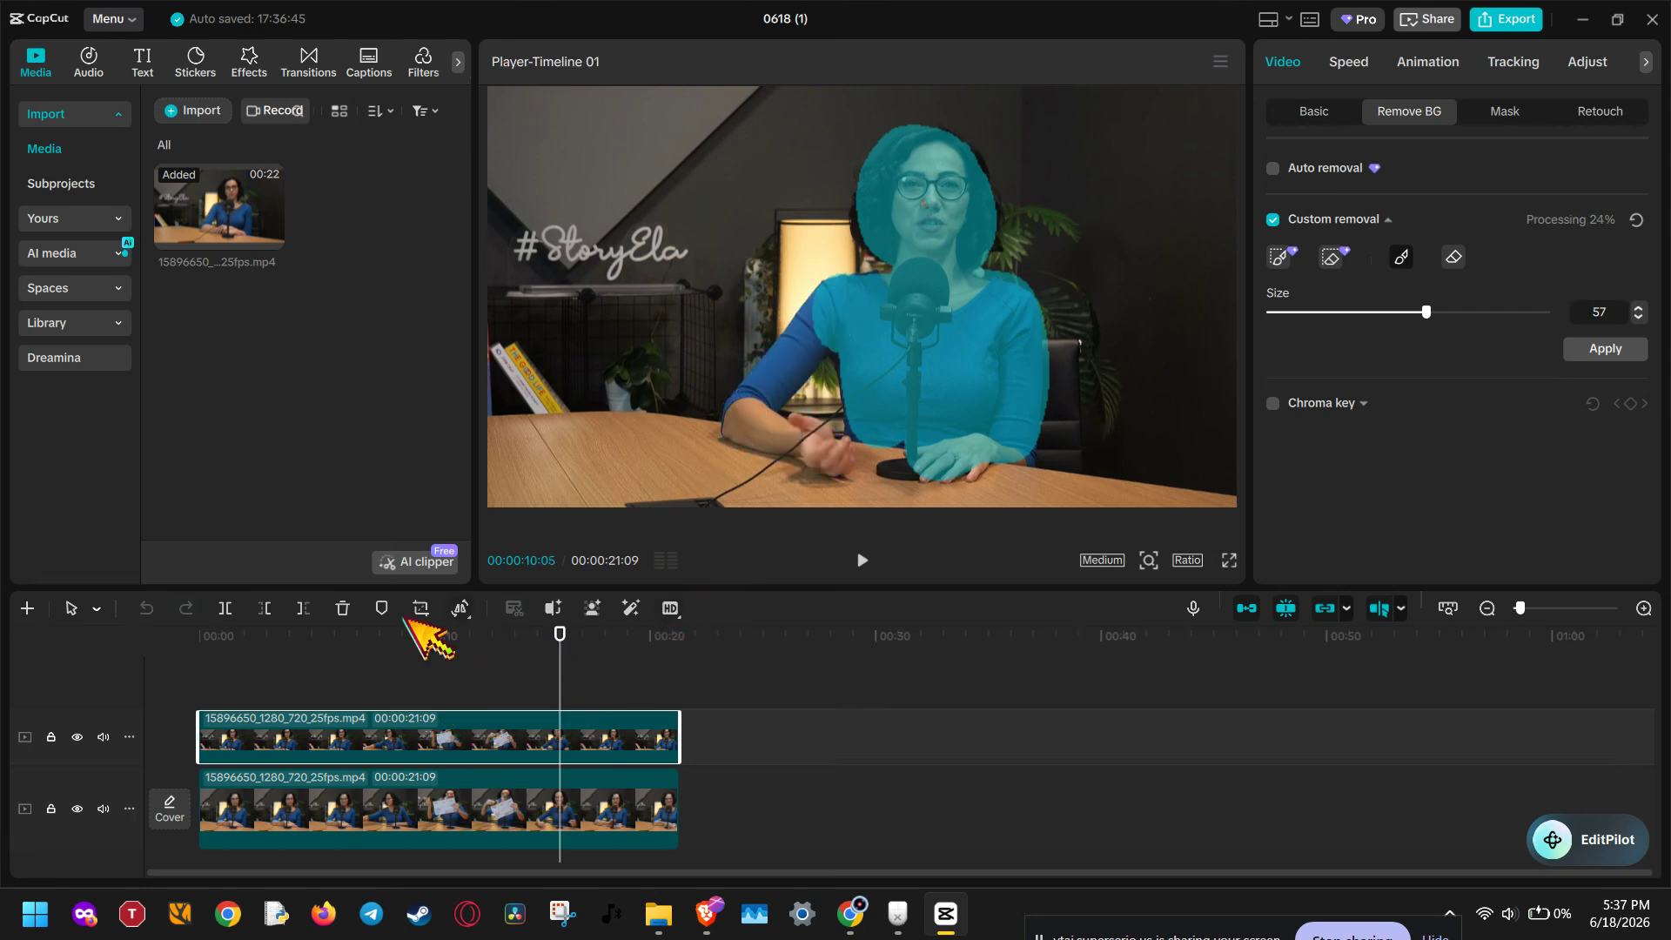
Step: Search the video effects for blur and apply the Blur effect to the bottom clip
click(249, 61)
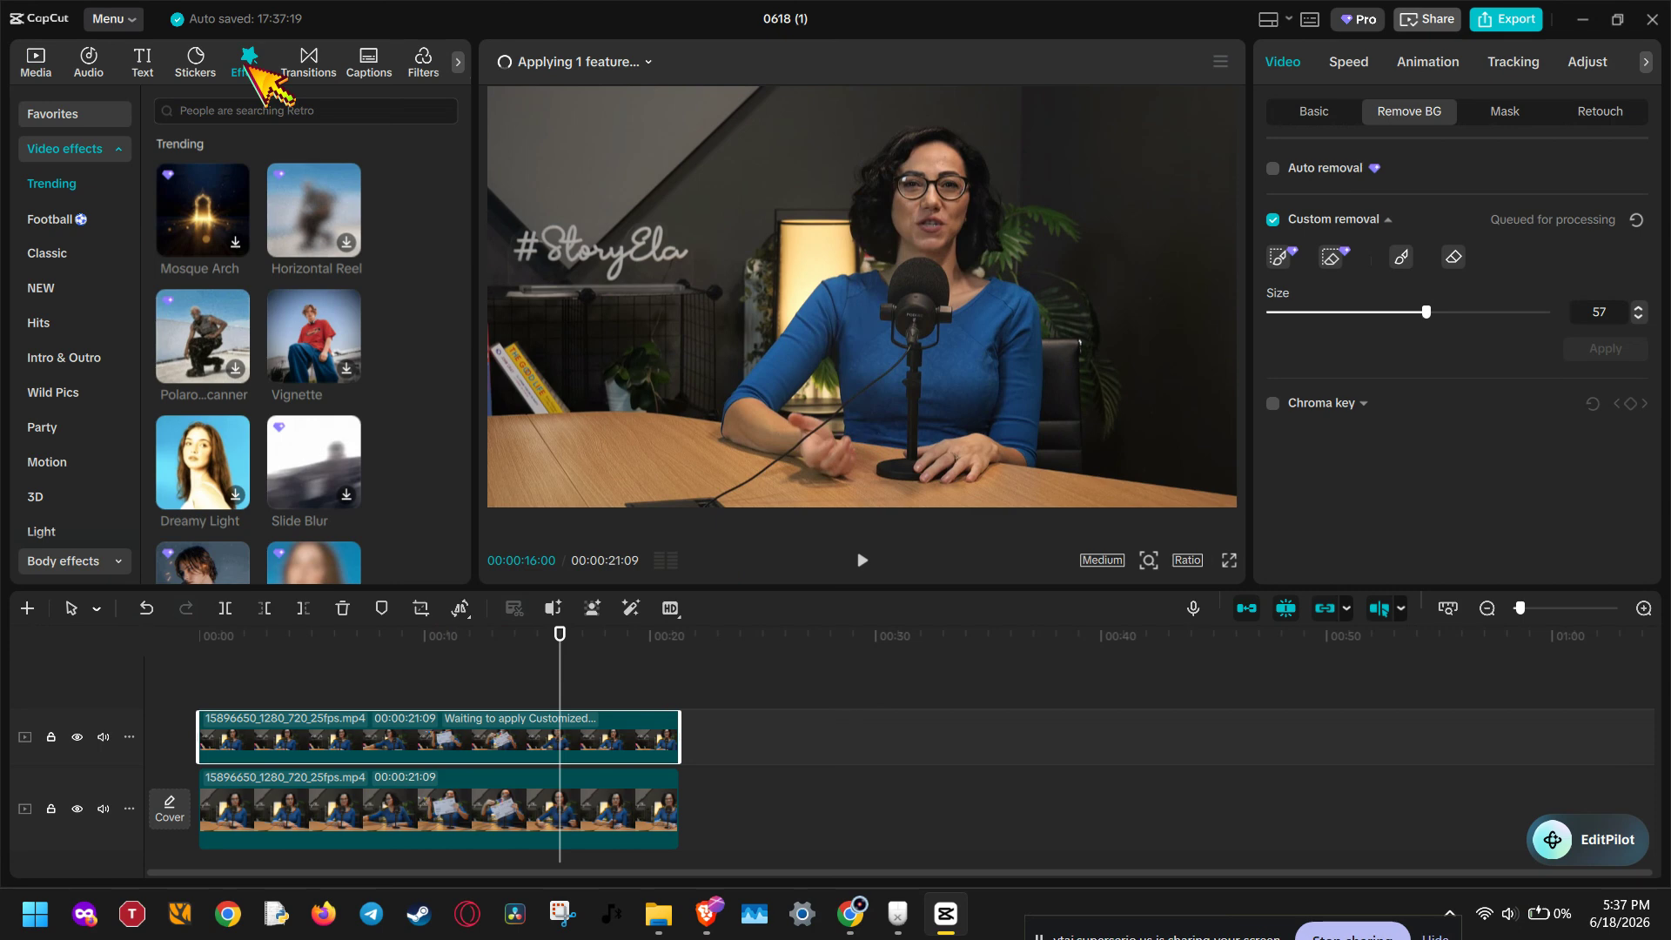
click(243, 106)
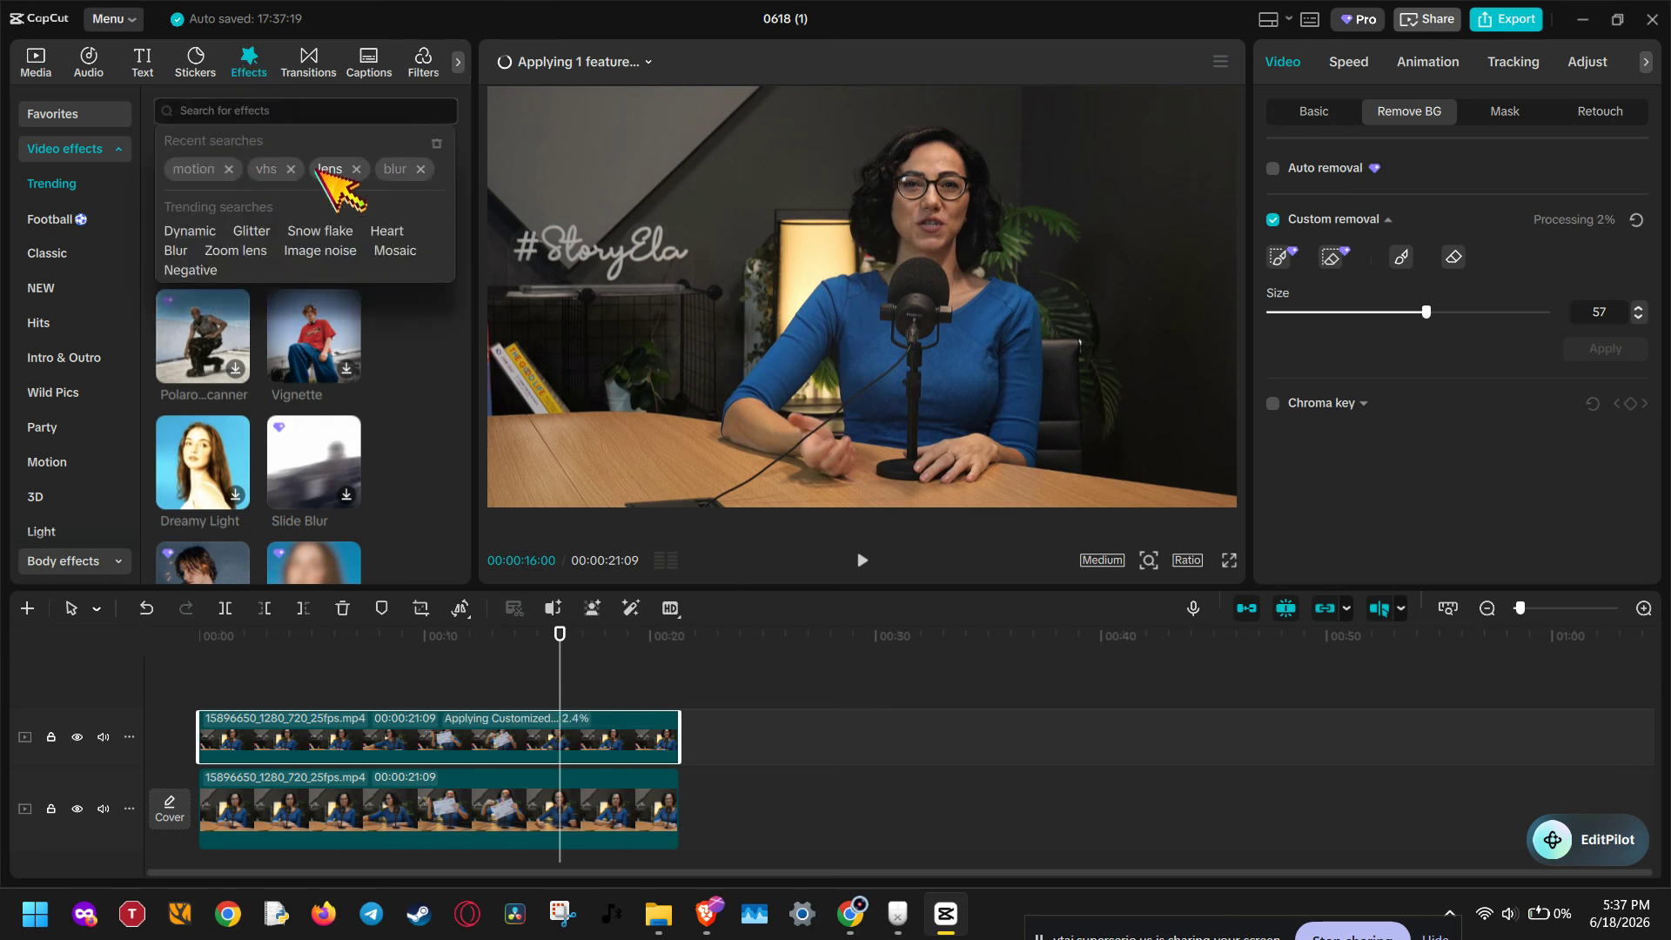
click(388, 168)
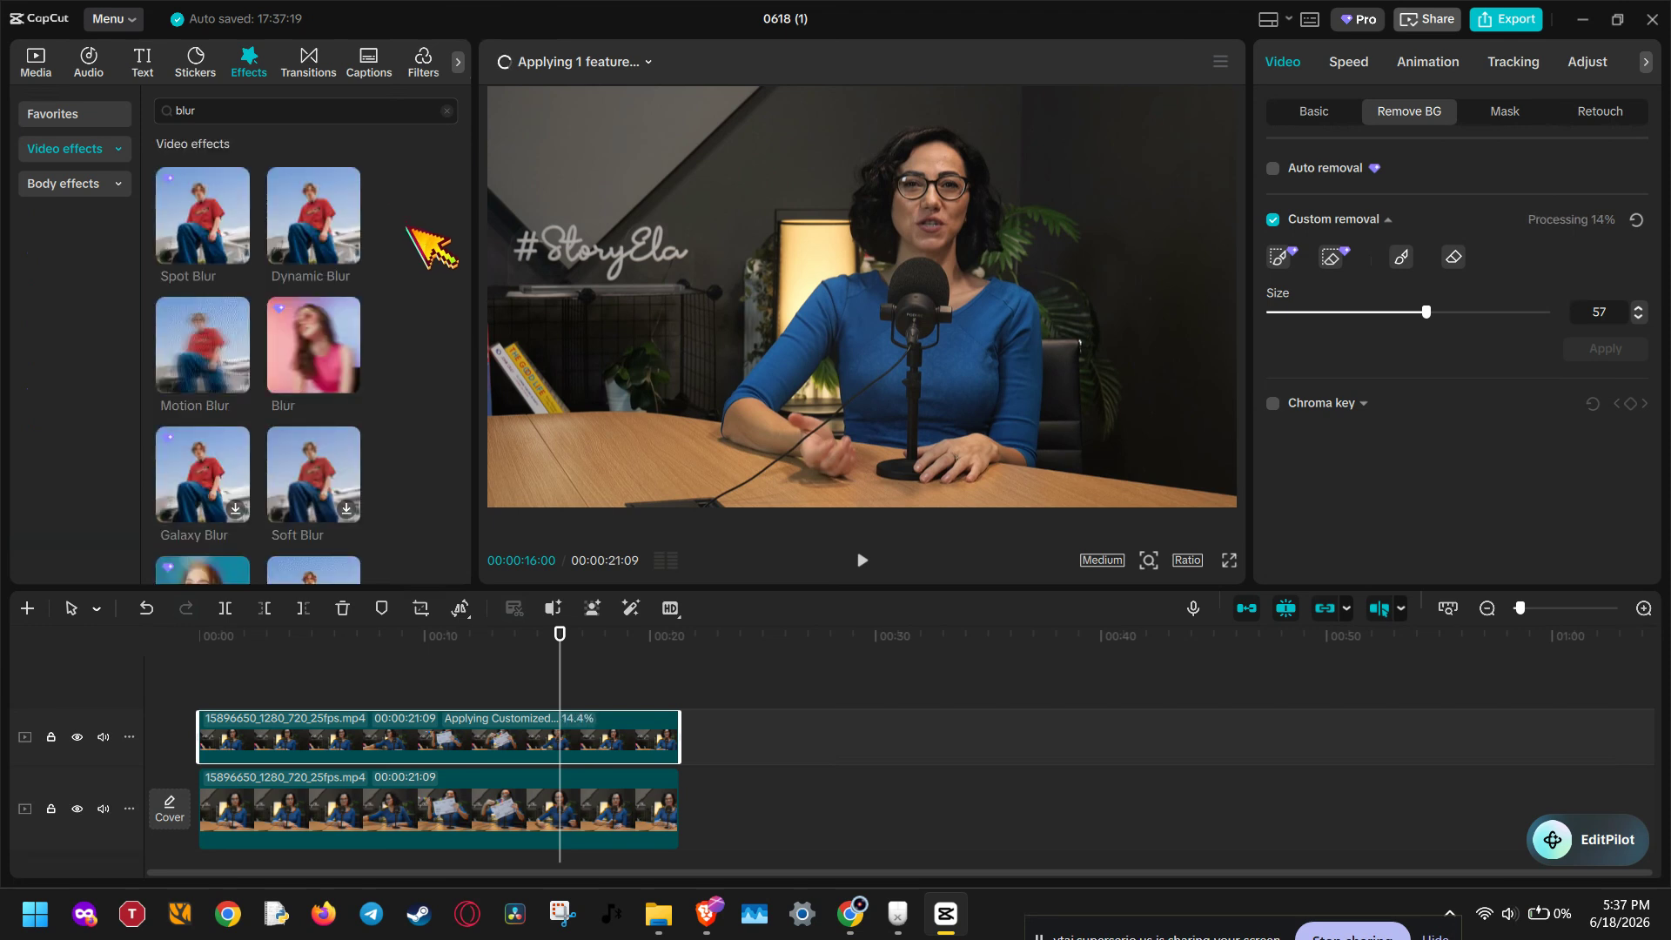
scroll(409, 228, down, 3)
scroll(430, 248, down, 6)
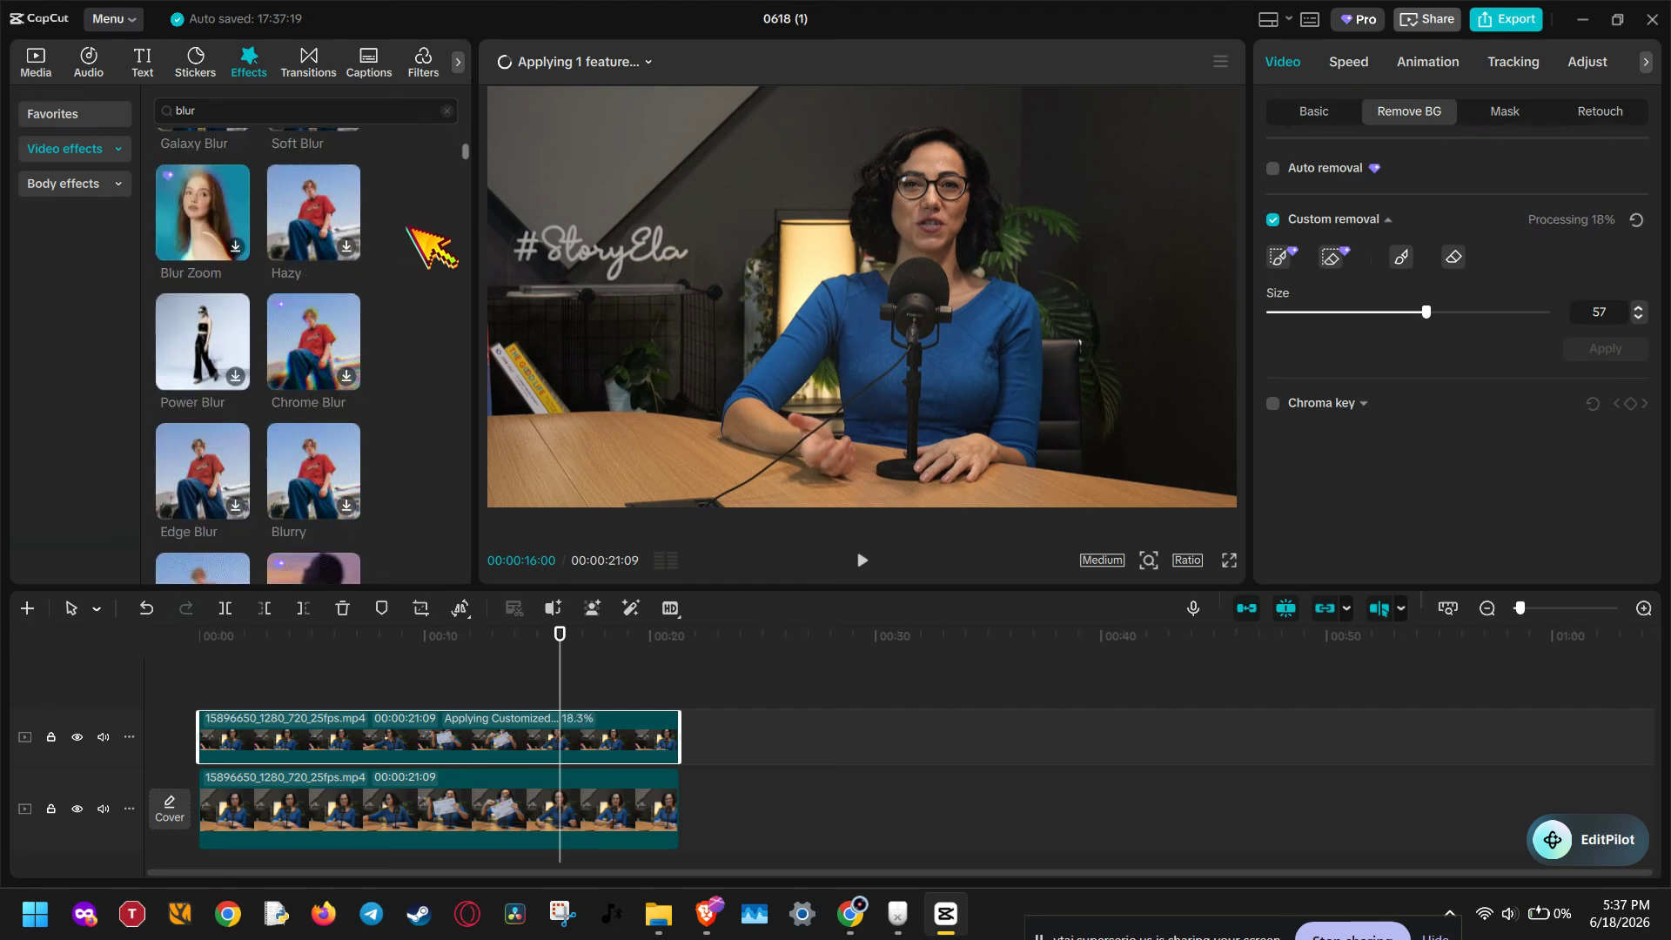
drag(209, 409, 420, 814)
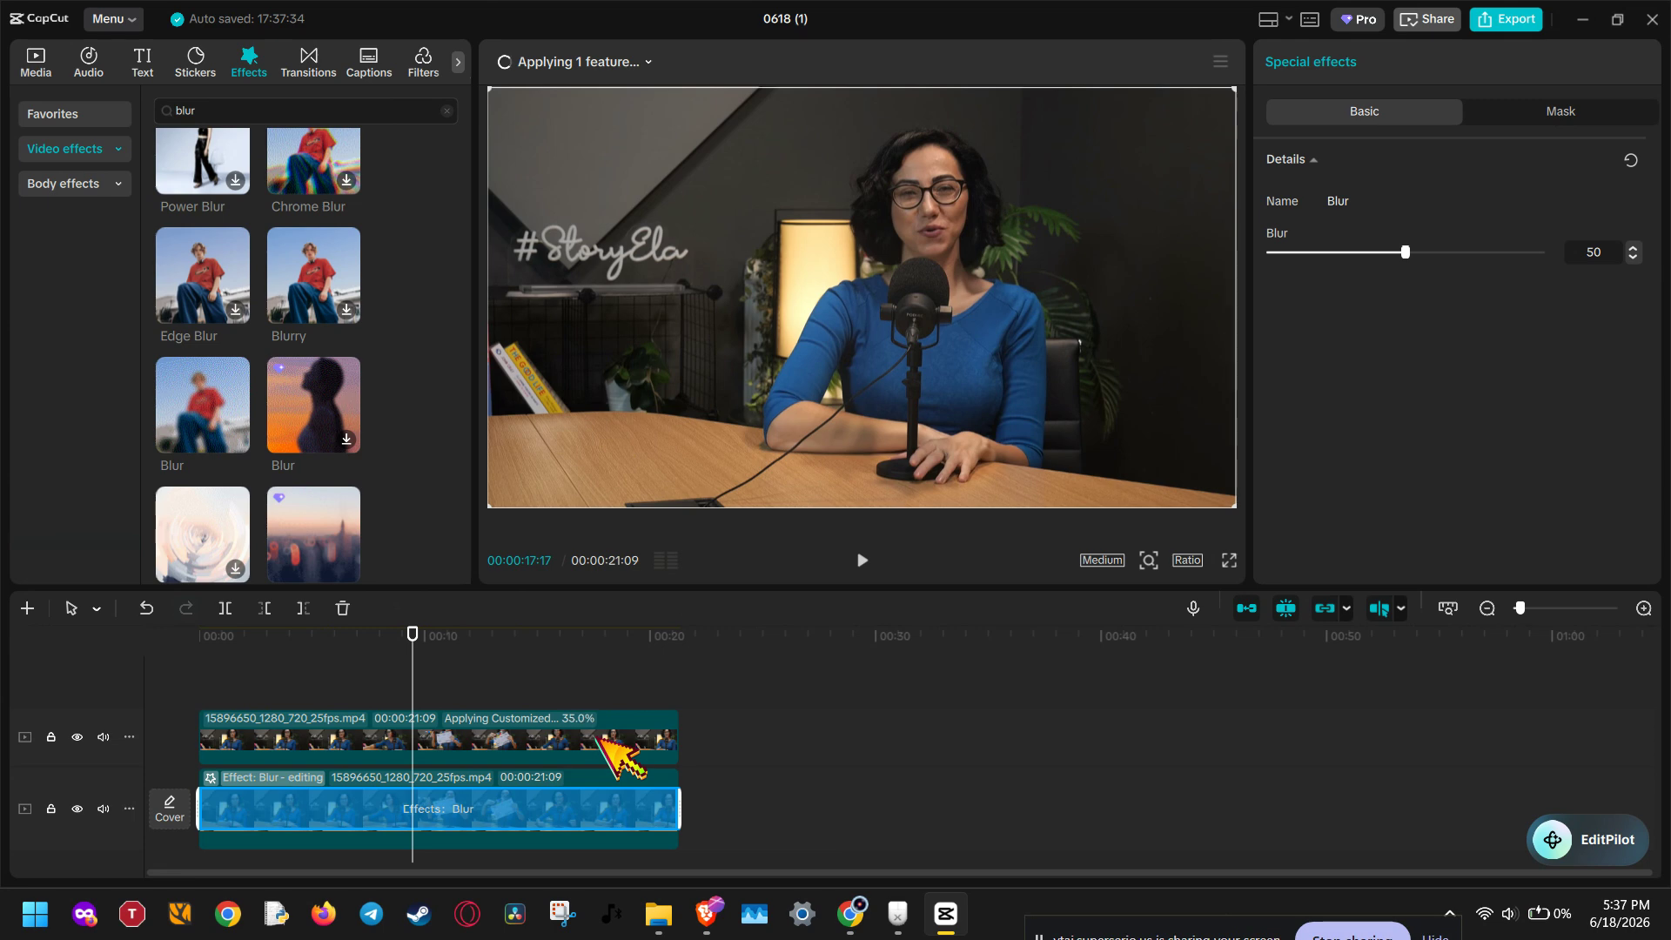
Step: Toggle the top track's visibility off and back on to compare the blurred background with the cut-out
click(600, 736)
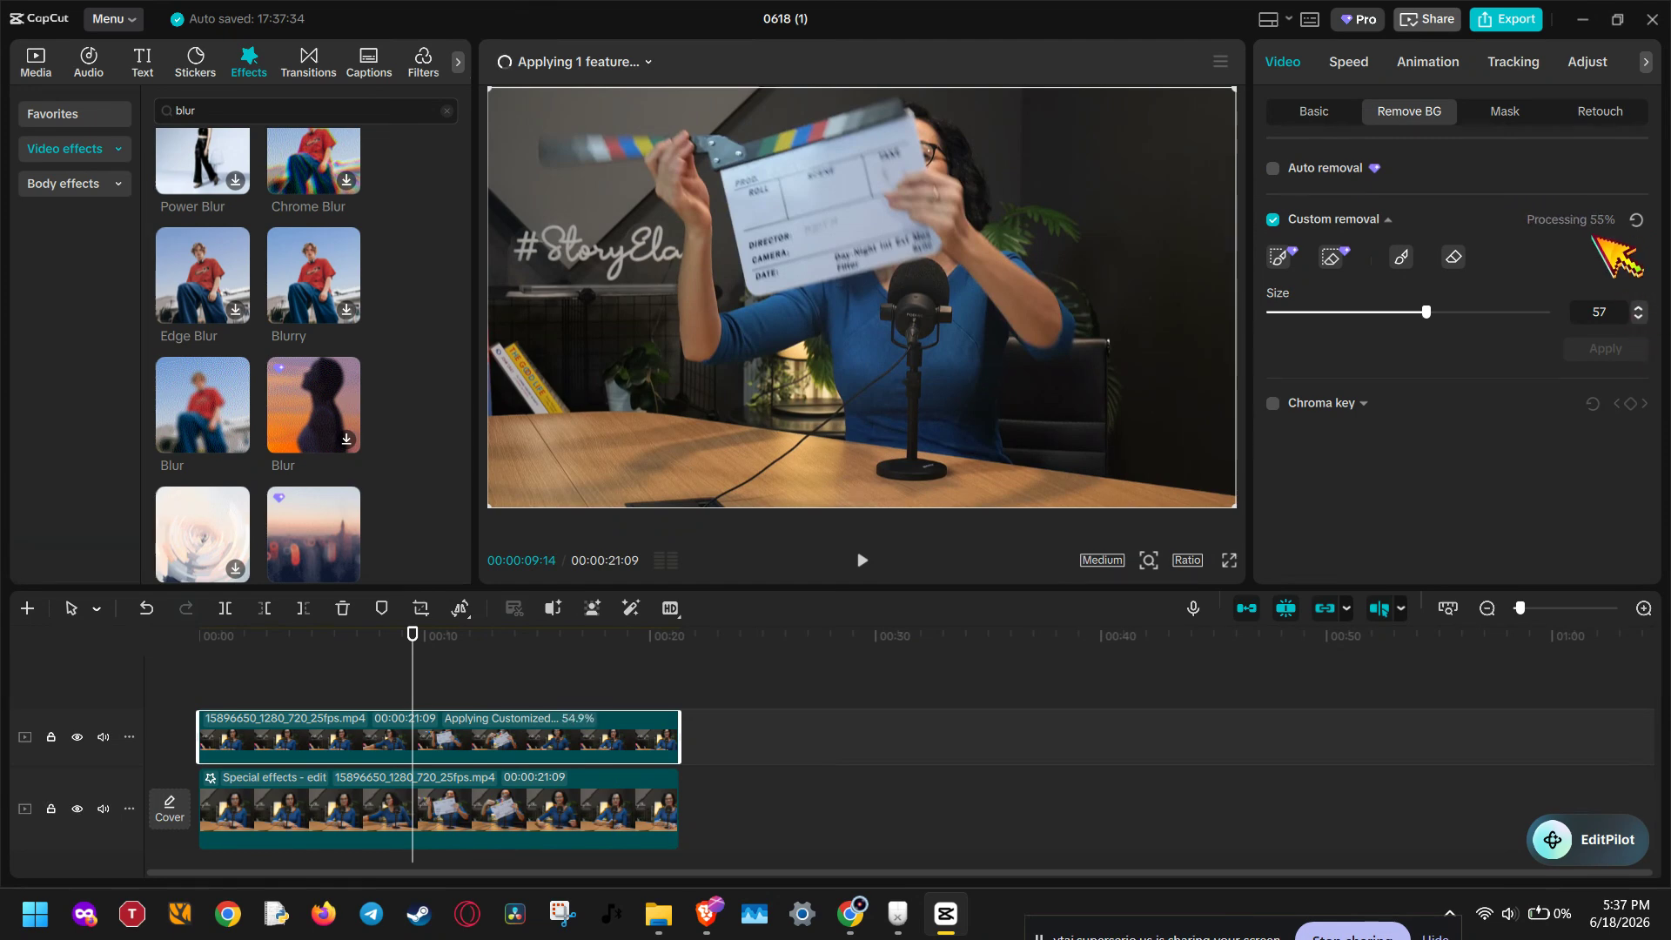
click(647, 822)
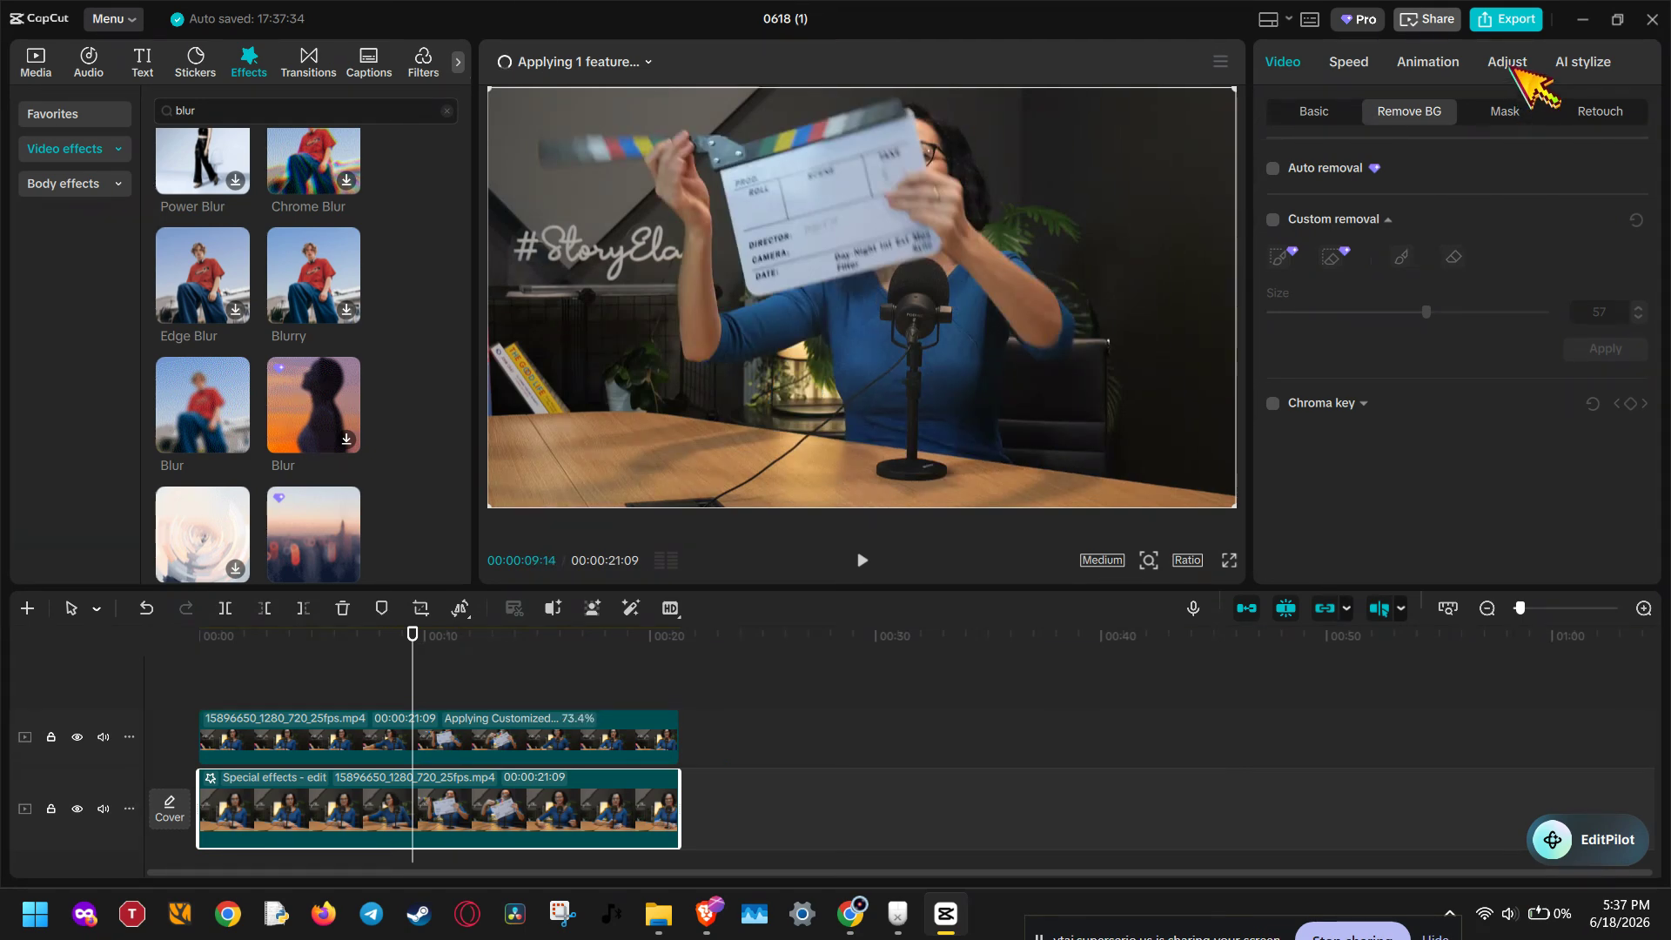
click(1508, 62)
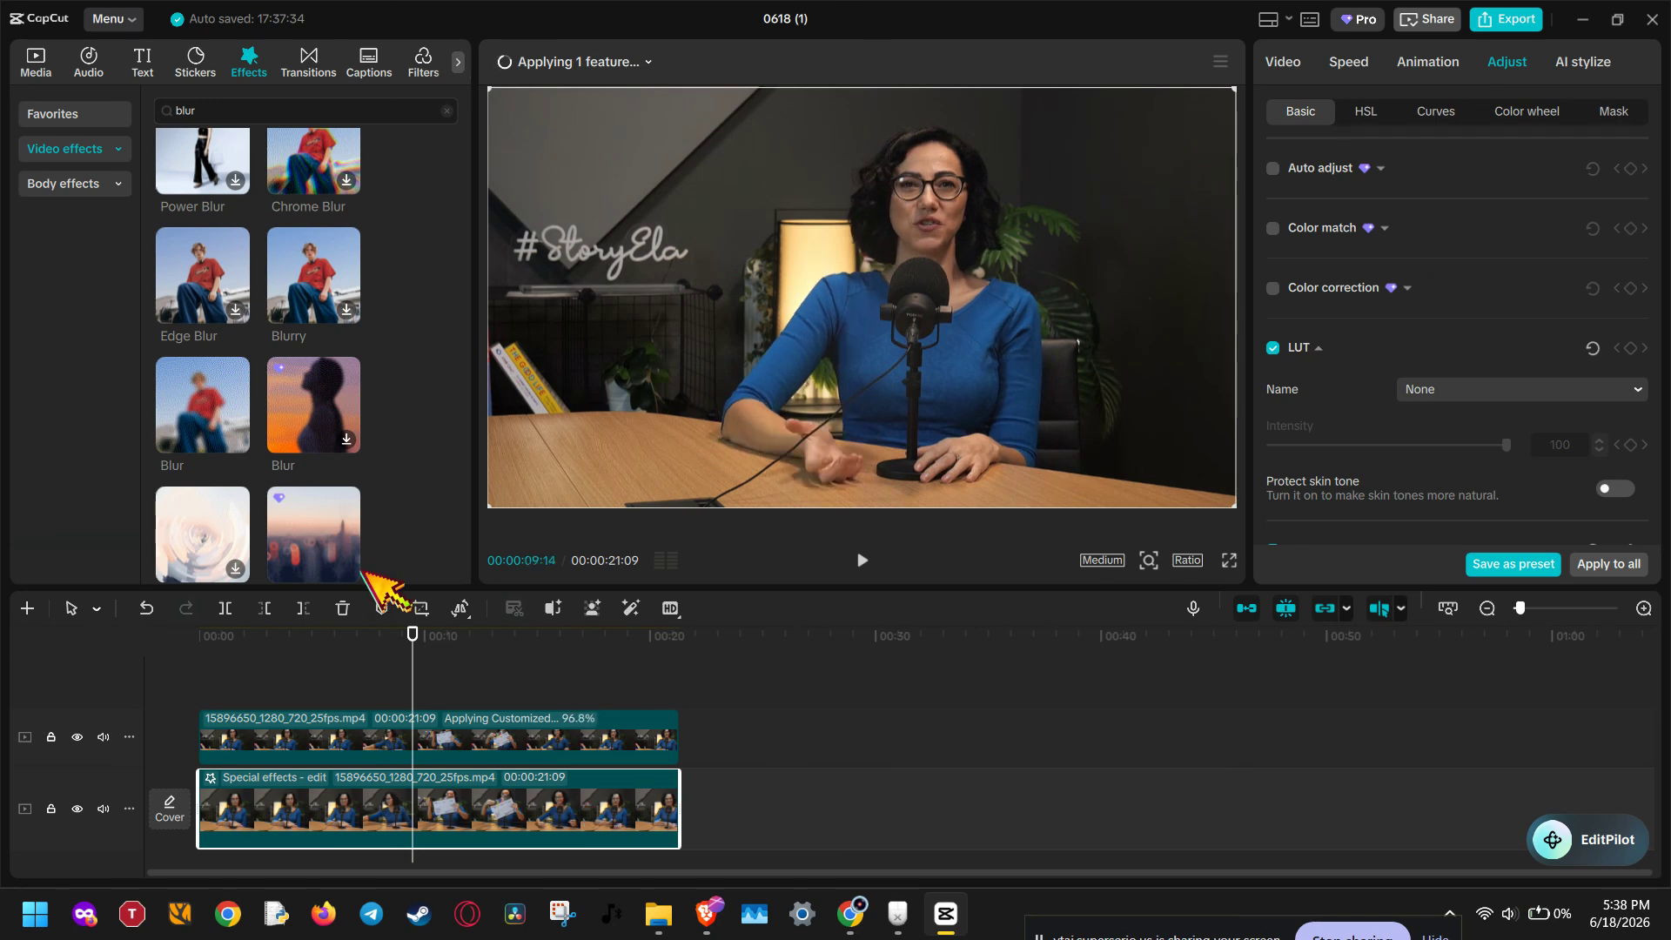
mouse_move(228, 415)
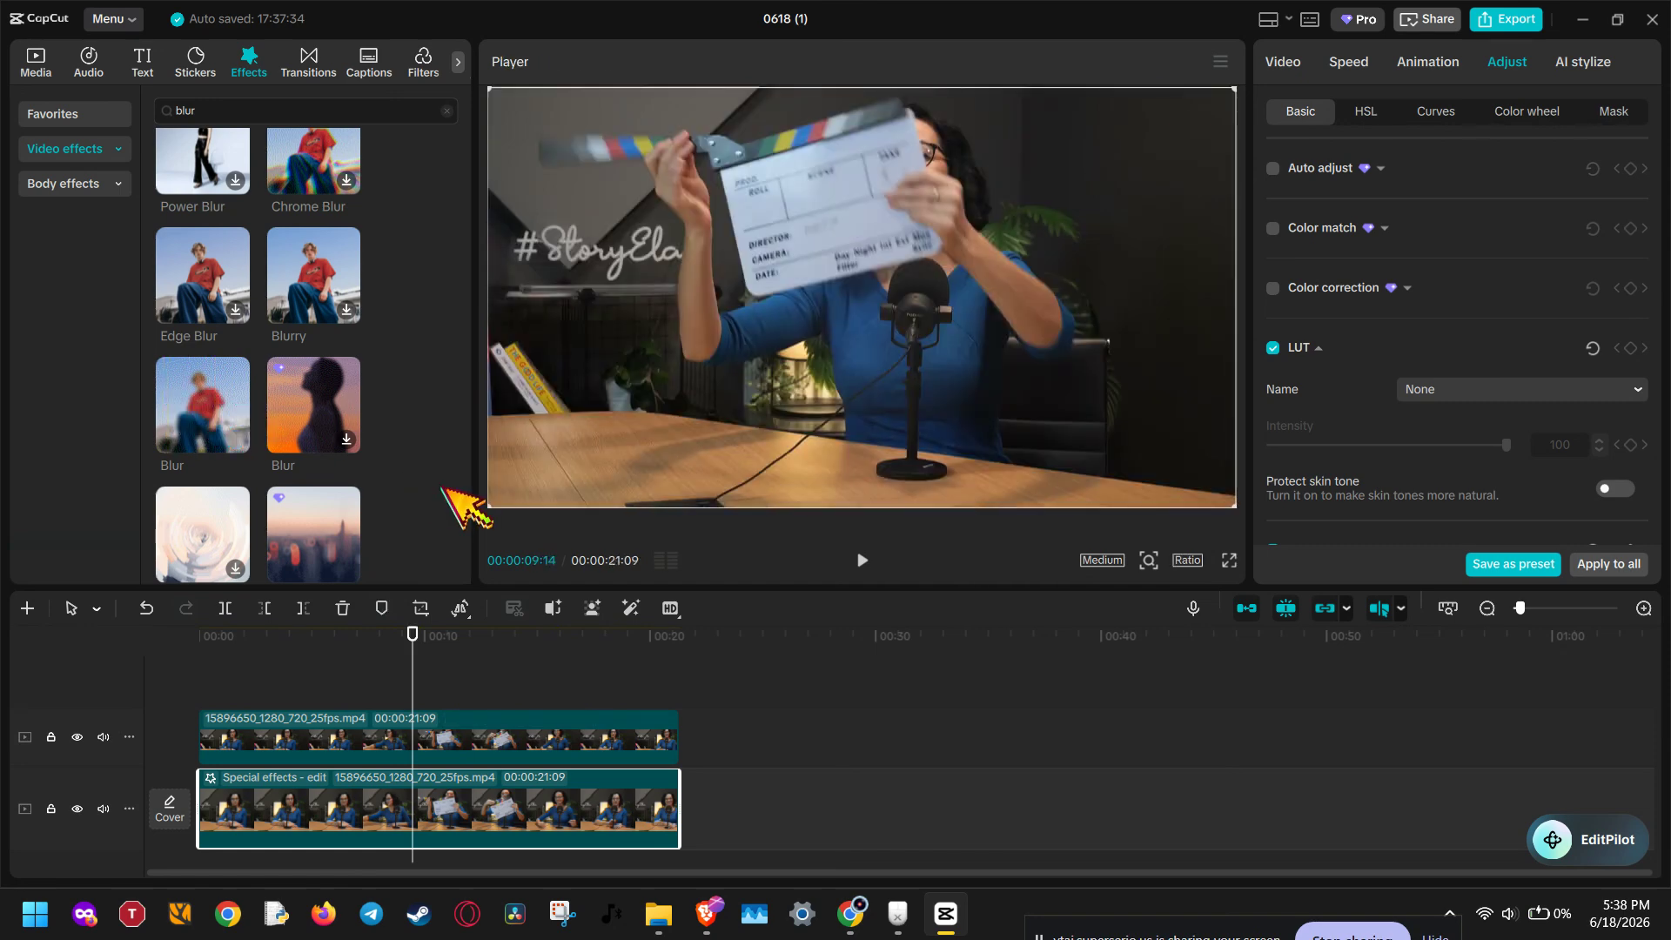
click(77, 737)
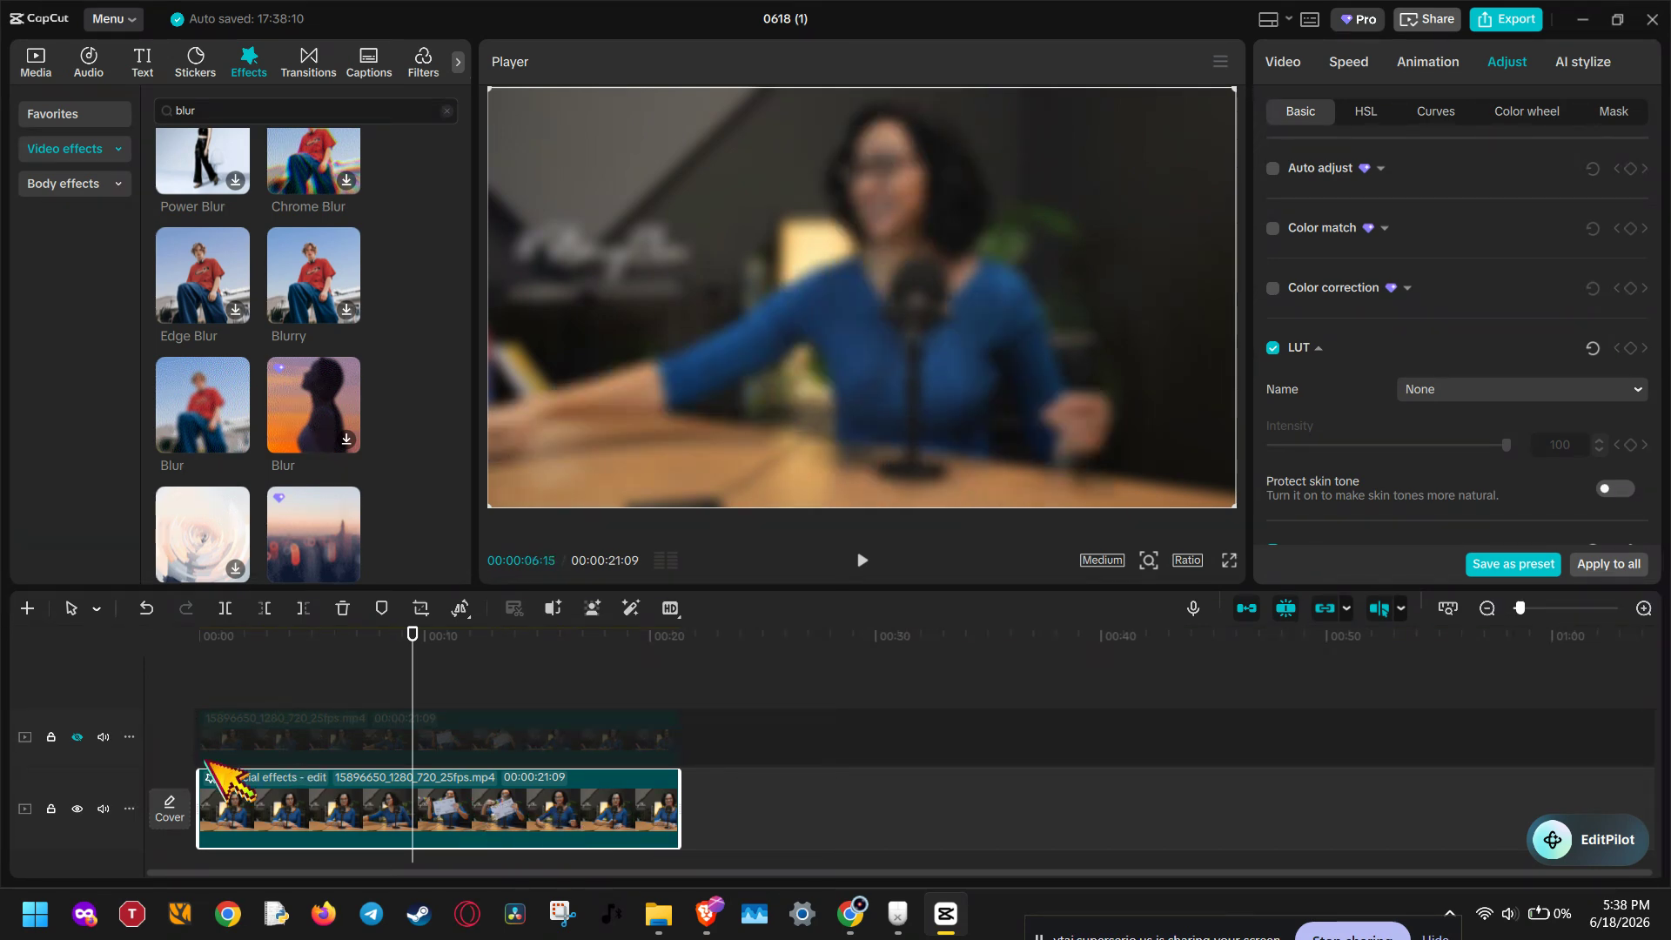
click(78, 737)
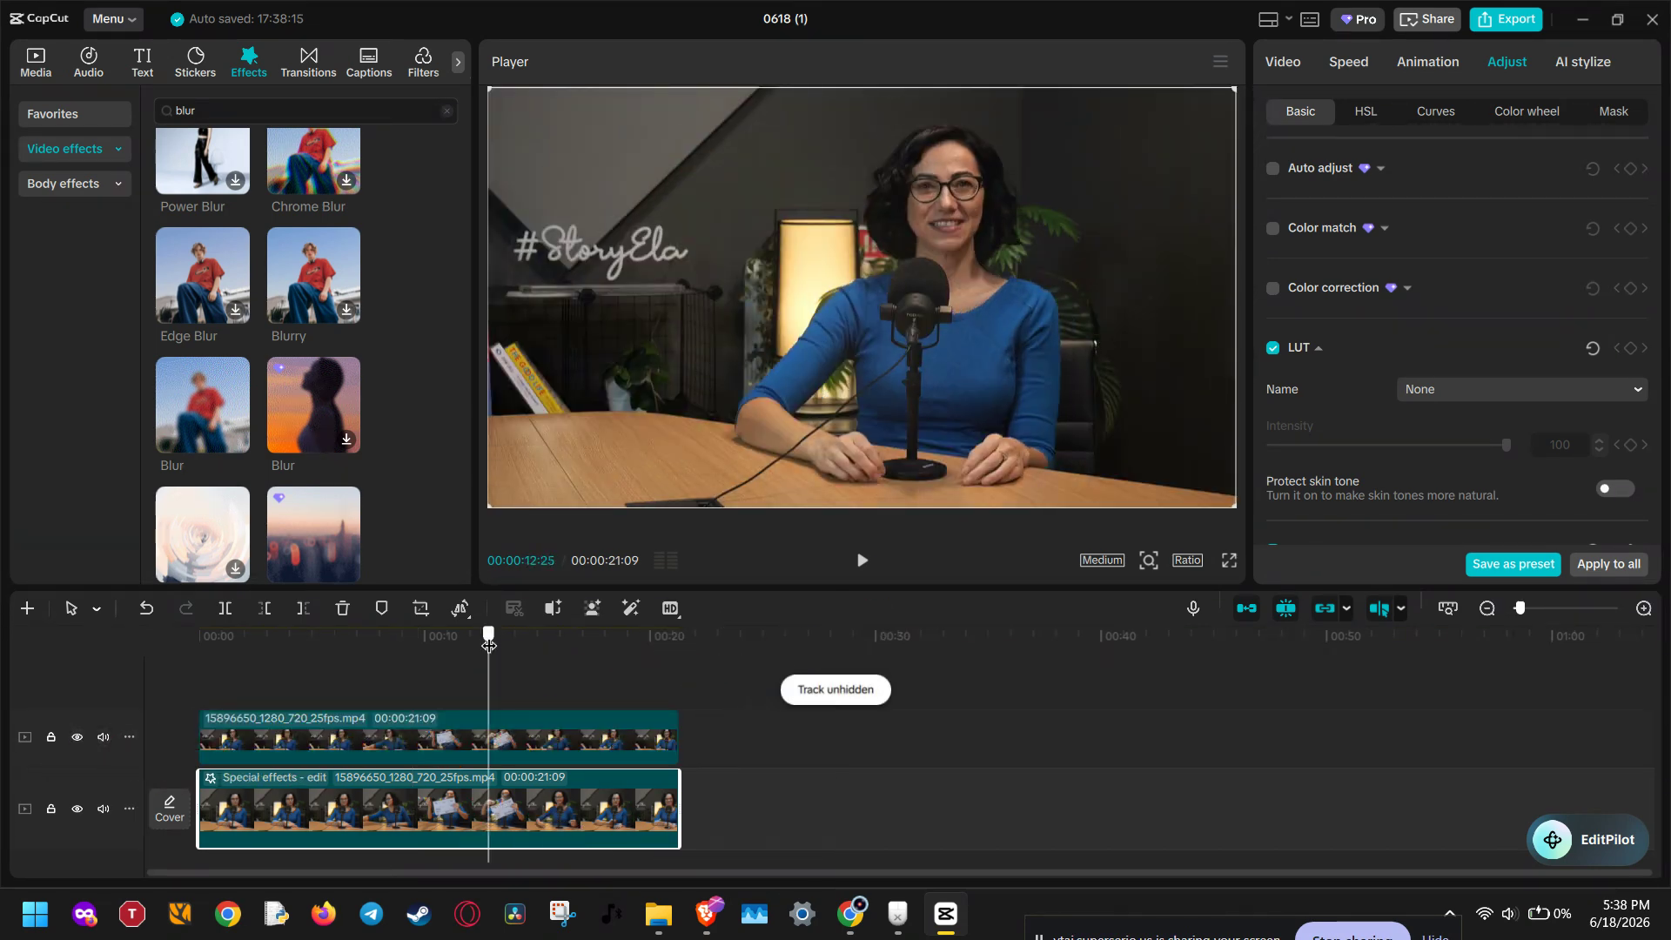
Step: Select the top clip, mark the subject with the custom removal tool and apply the background removal
click(624, 641)
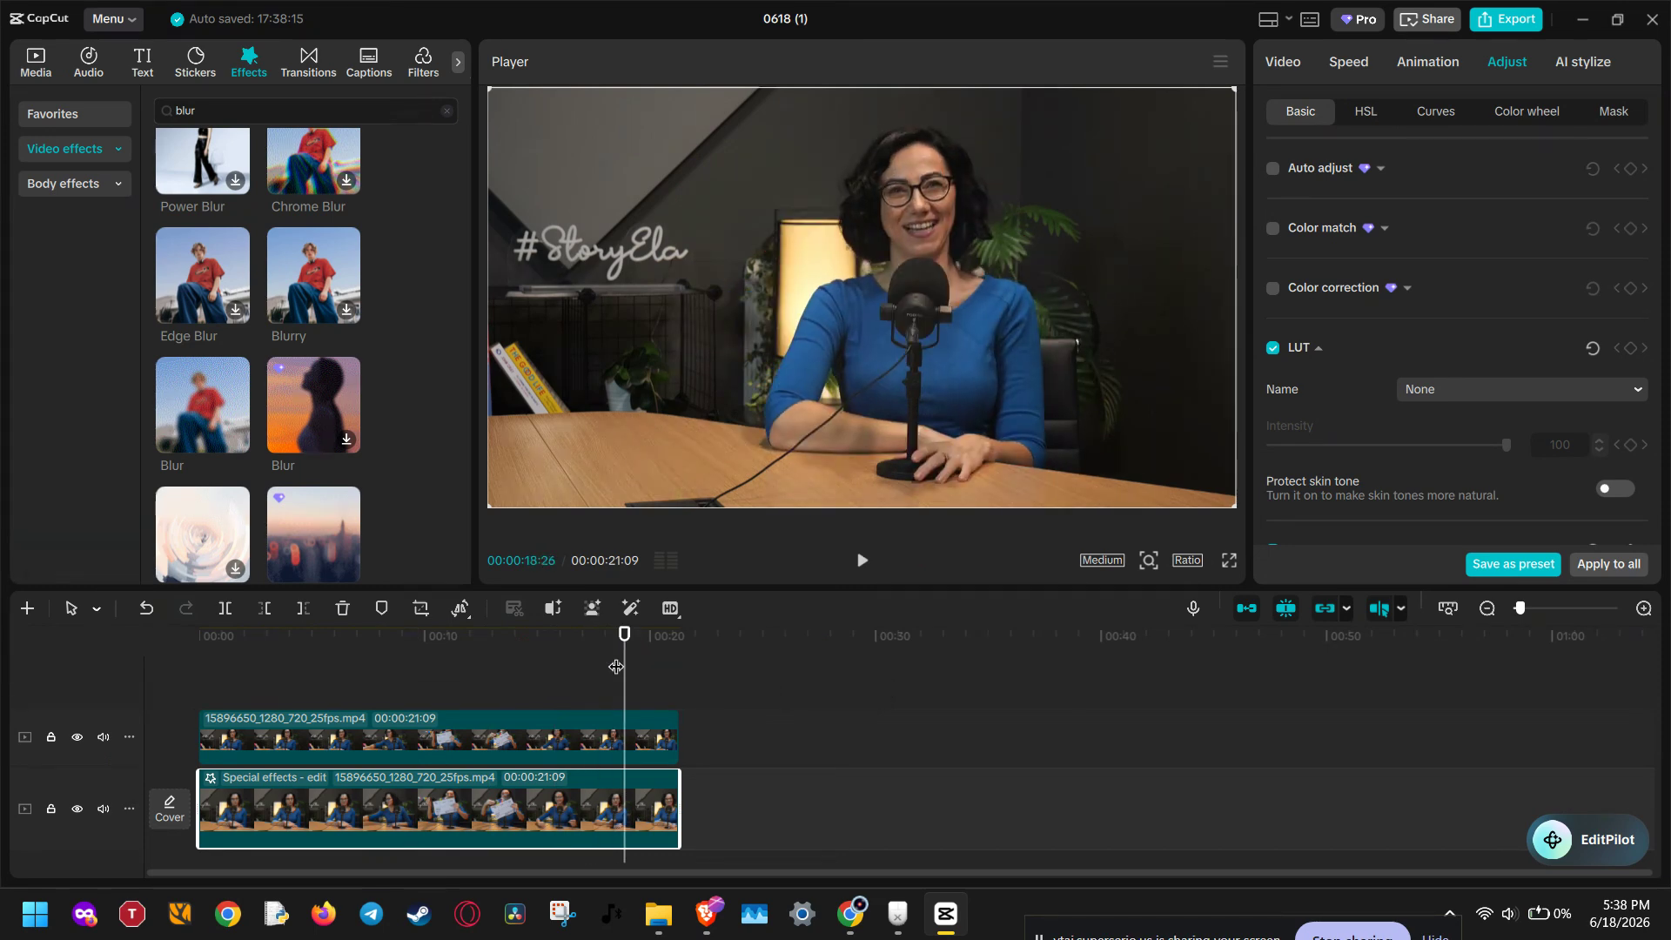
click(550, 735)
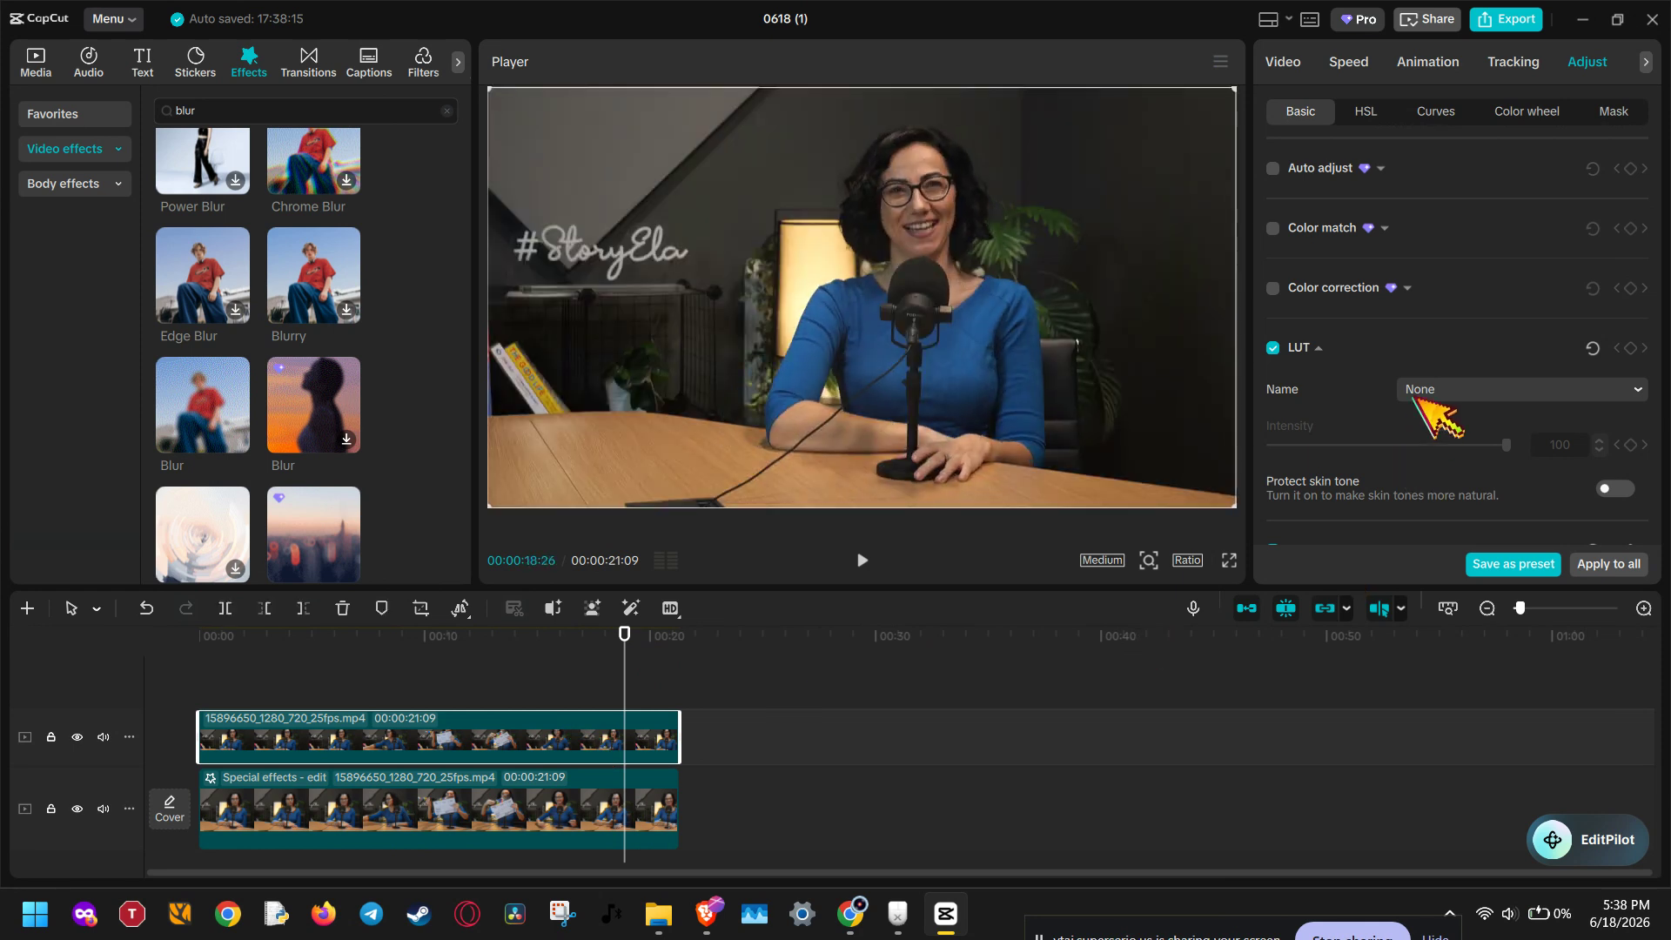
click(1297, 70)
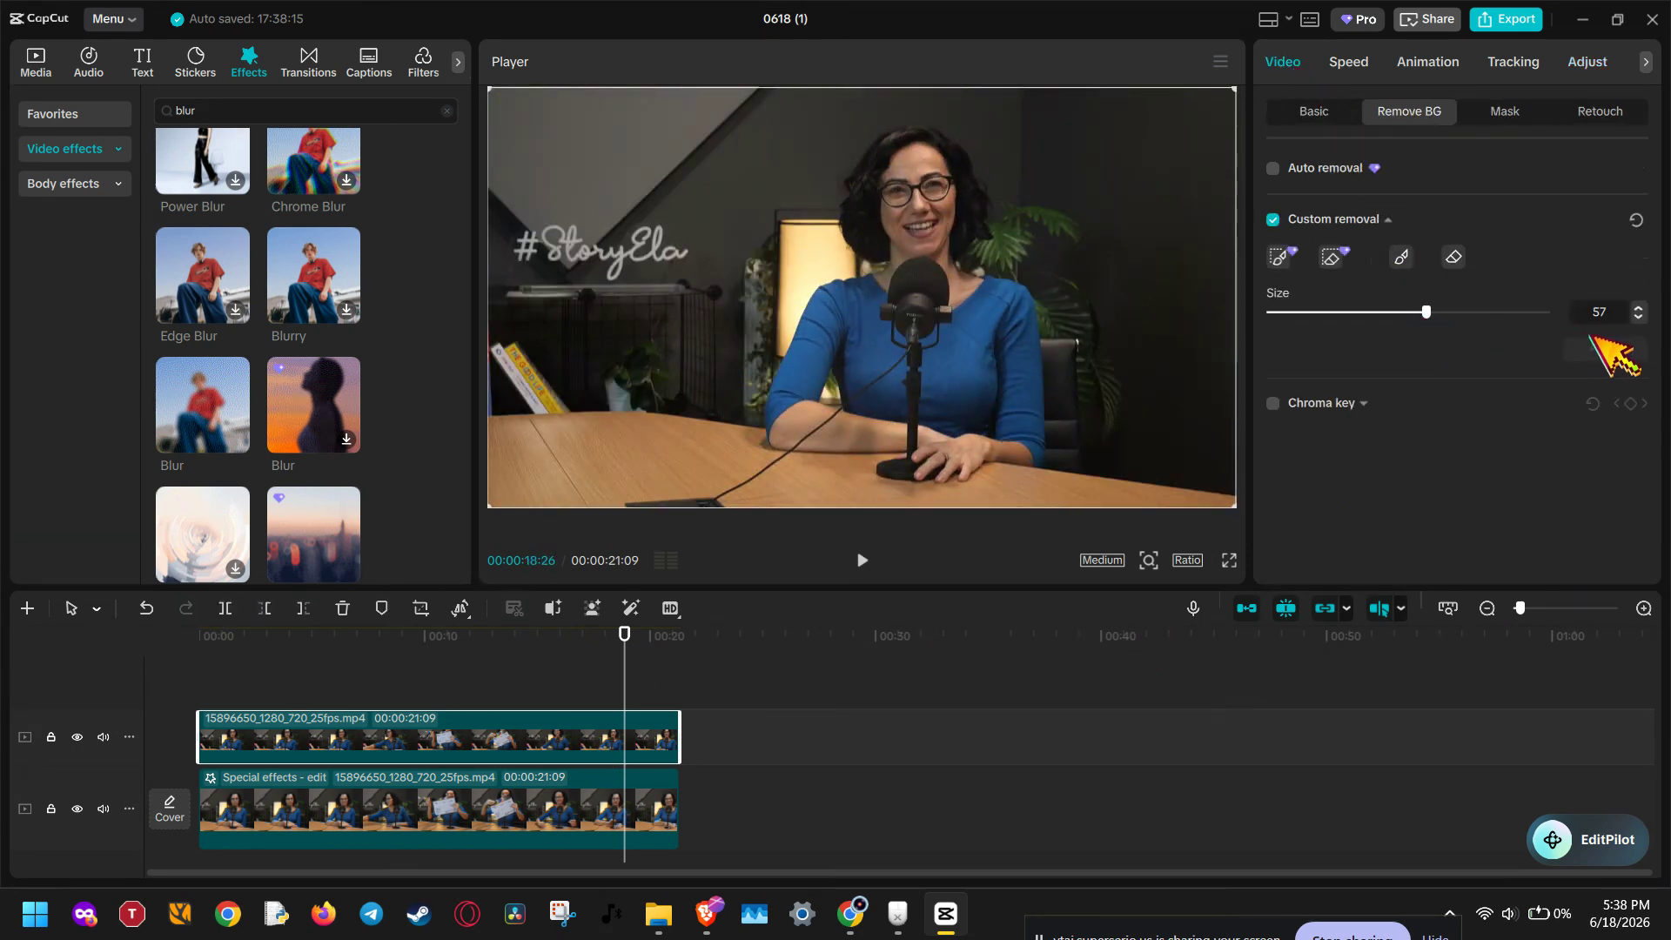
click(1401, 256)
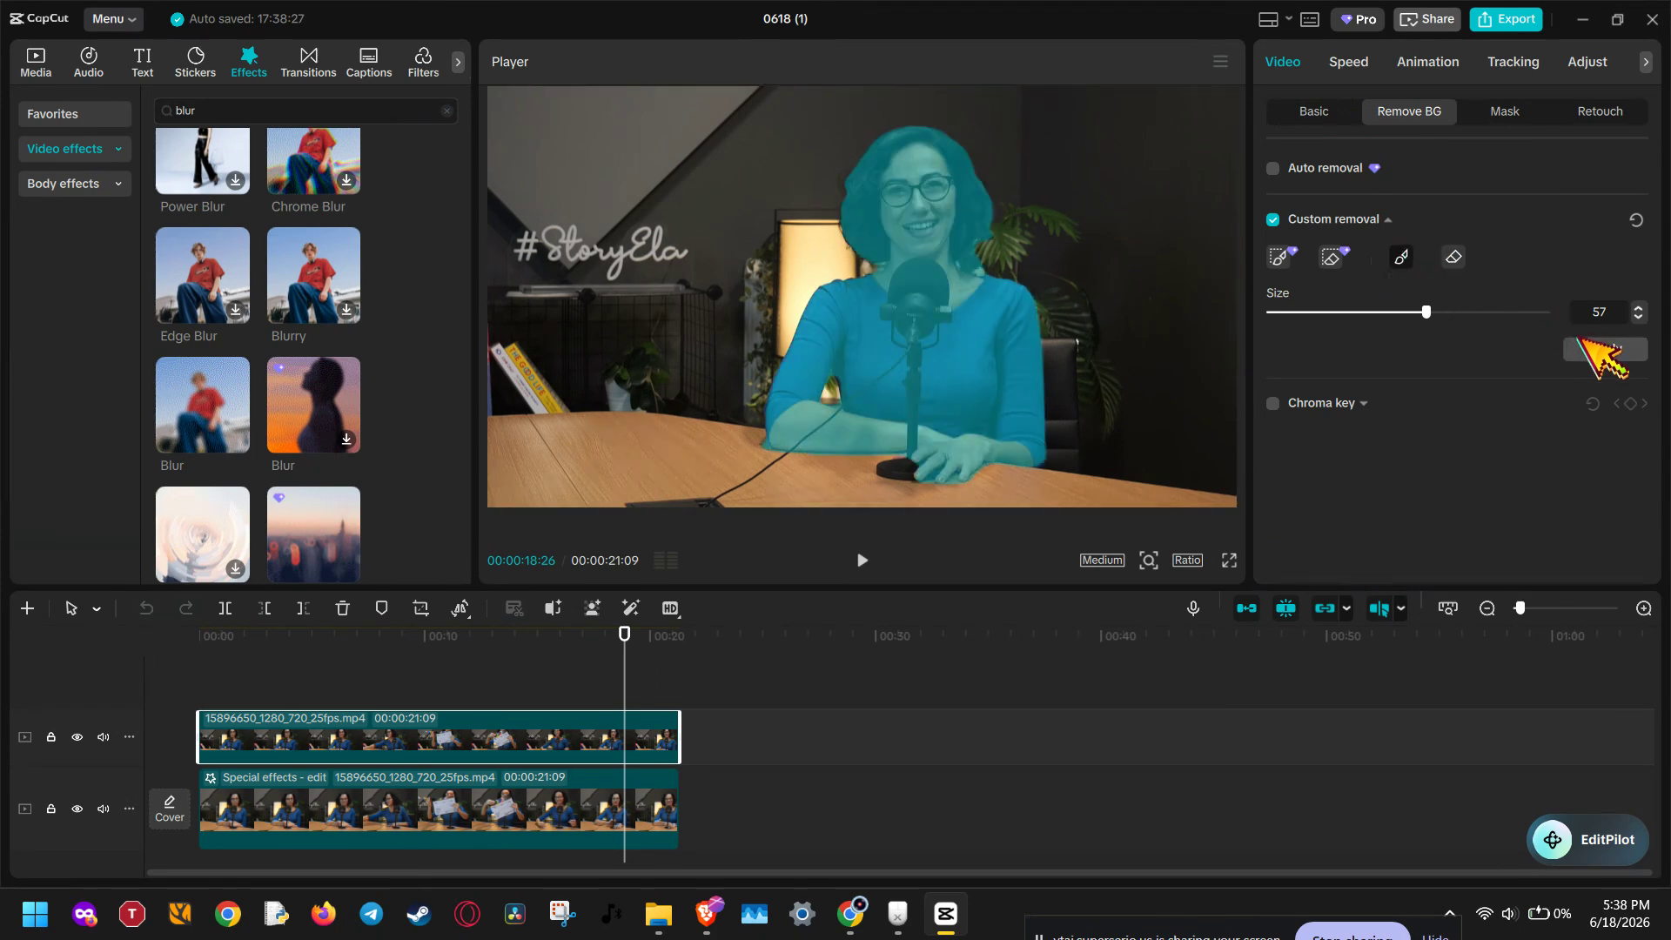
click(1601, 351)
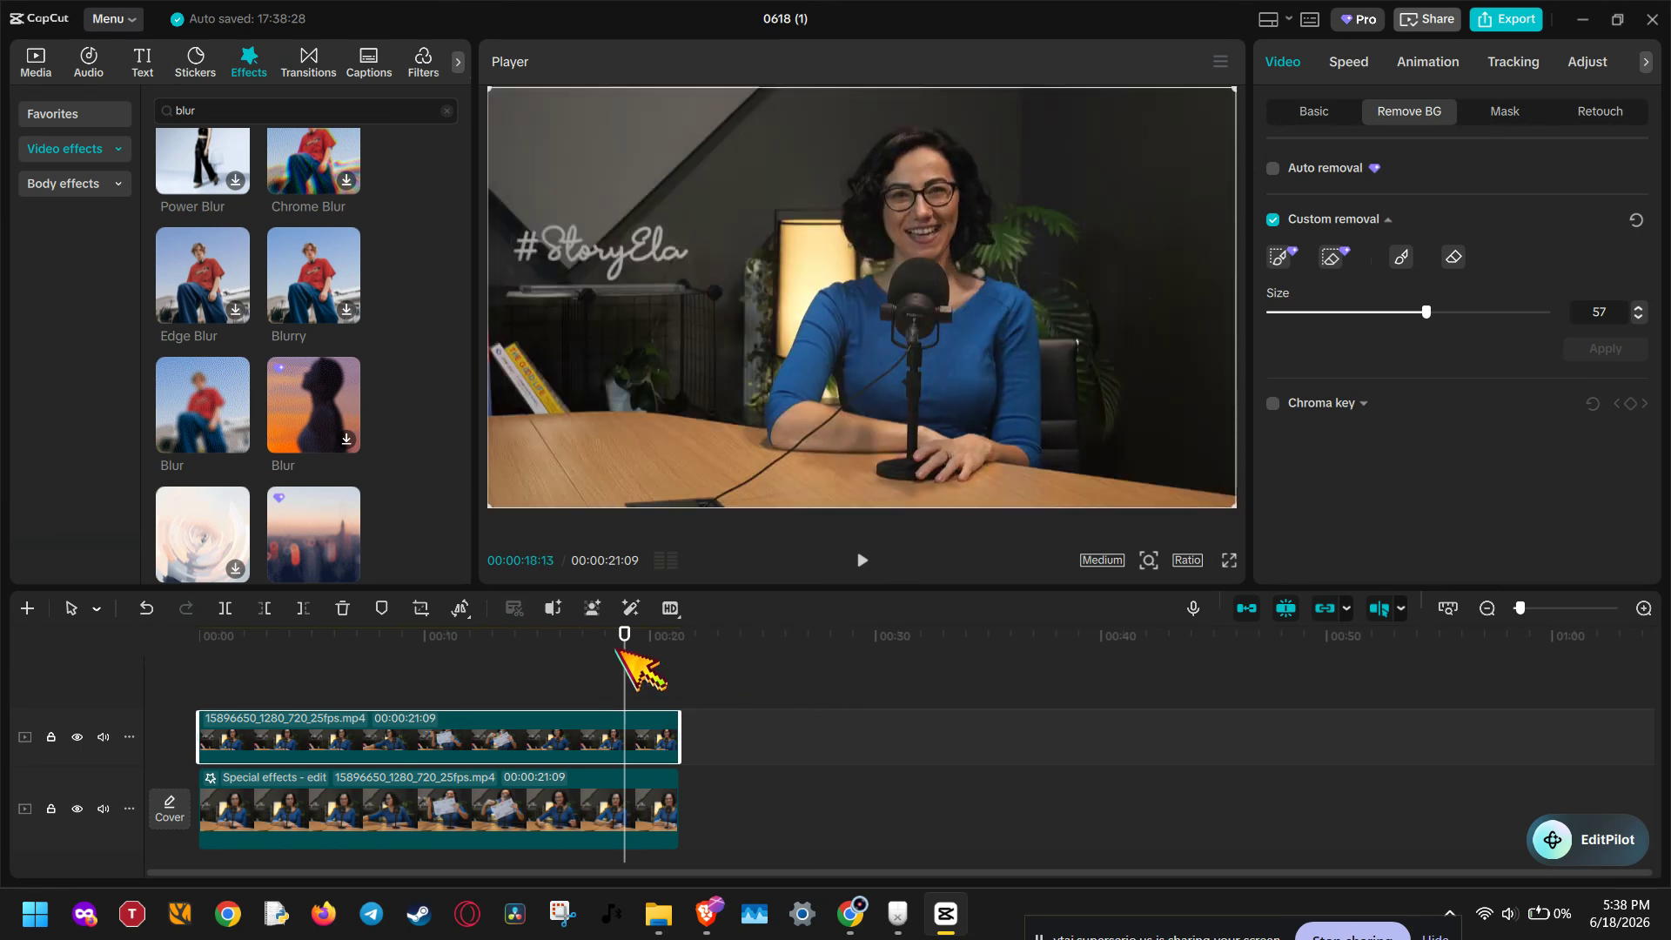
Step: Move the playhead to about 15 seconds and apply the custom background removal again
drag(623, 655, 553, 658)
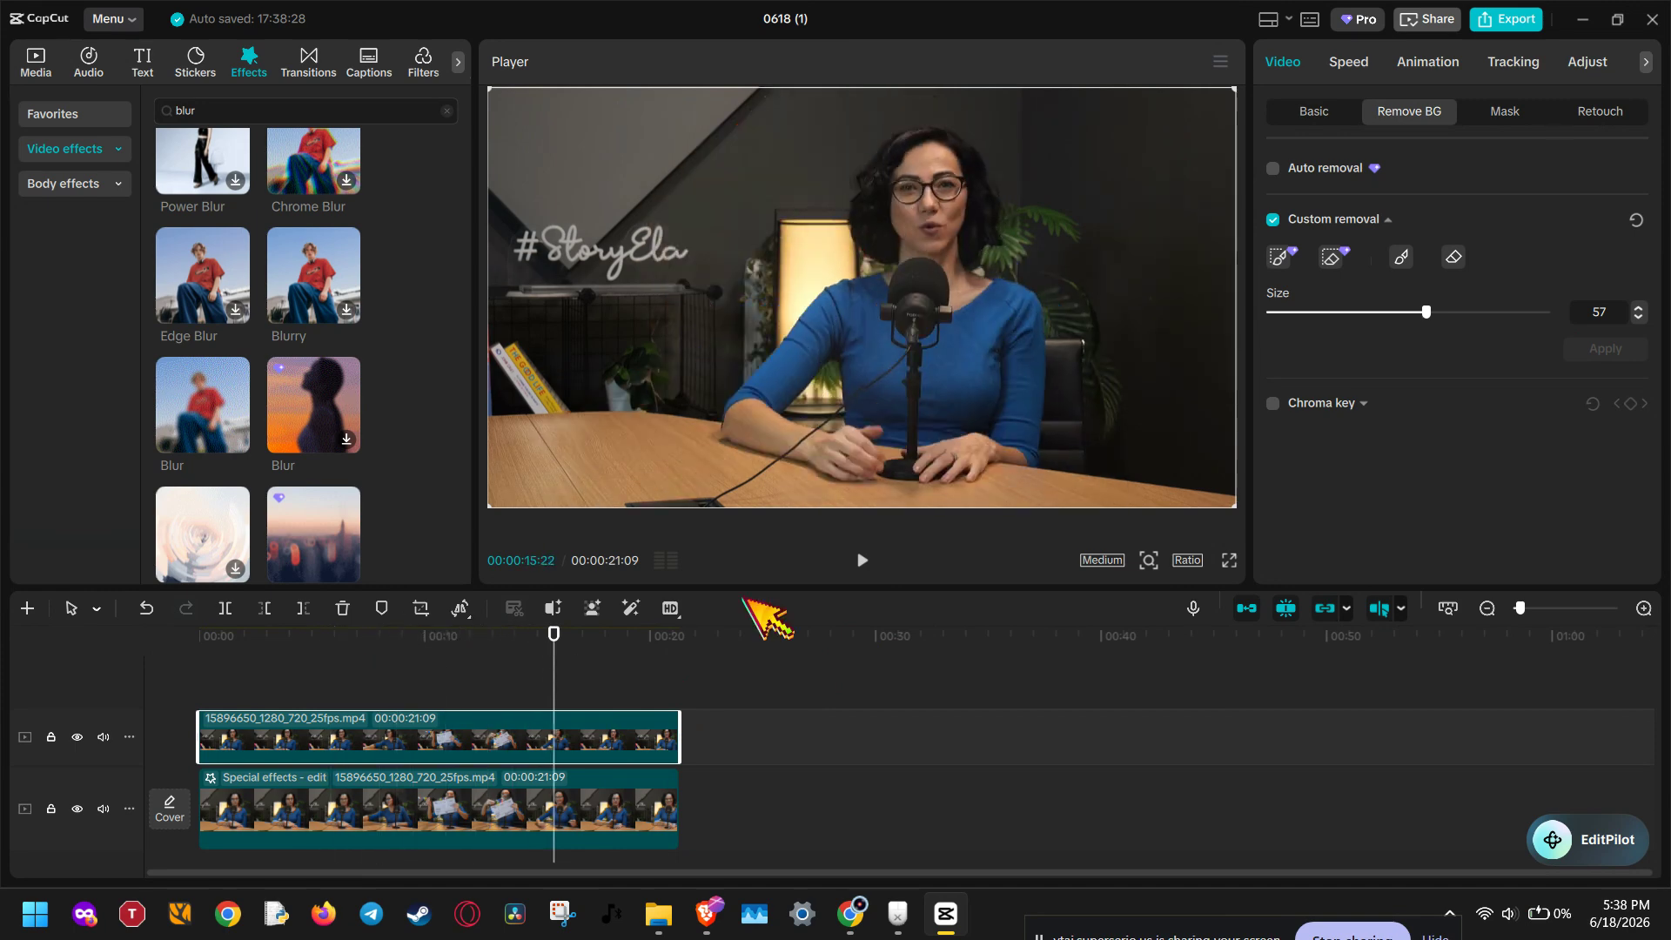
click(1401, 257)
click(1599, 349)
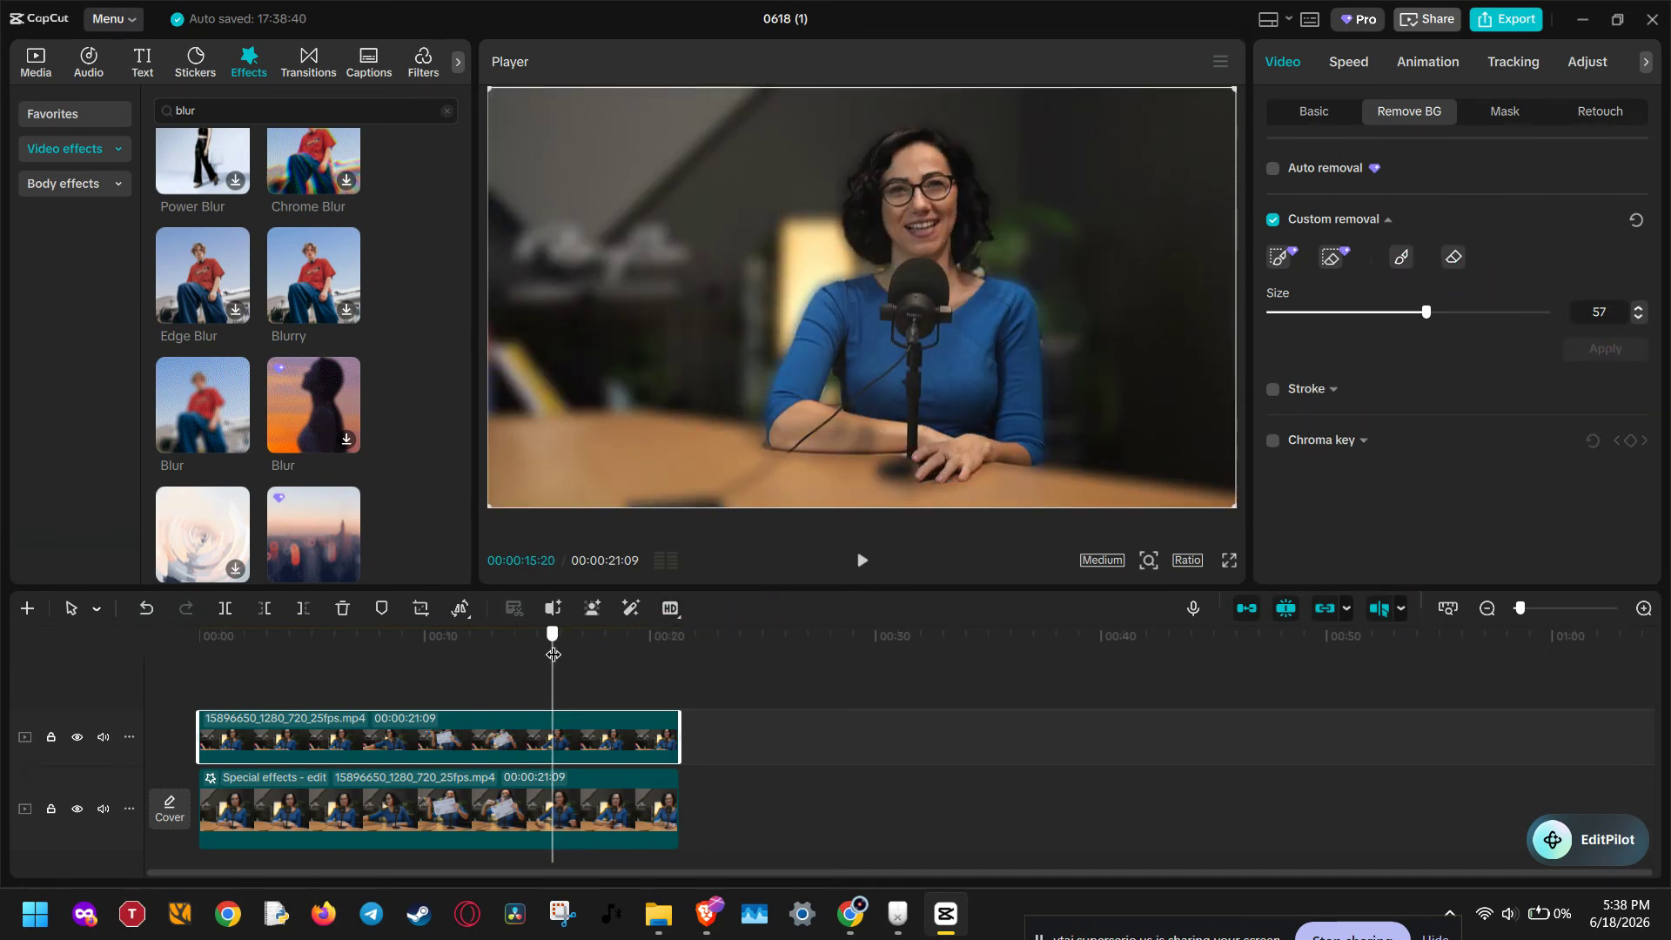
Step: Rewind to the start and play back the result
drag(553, 658, 199, 635)
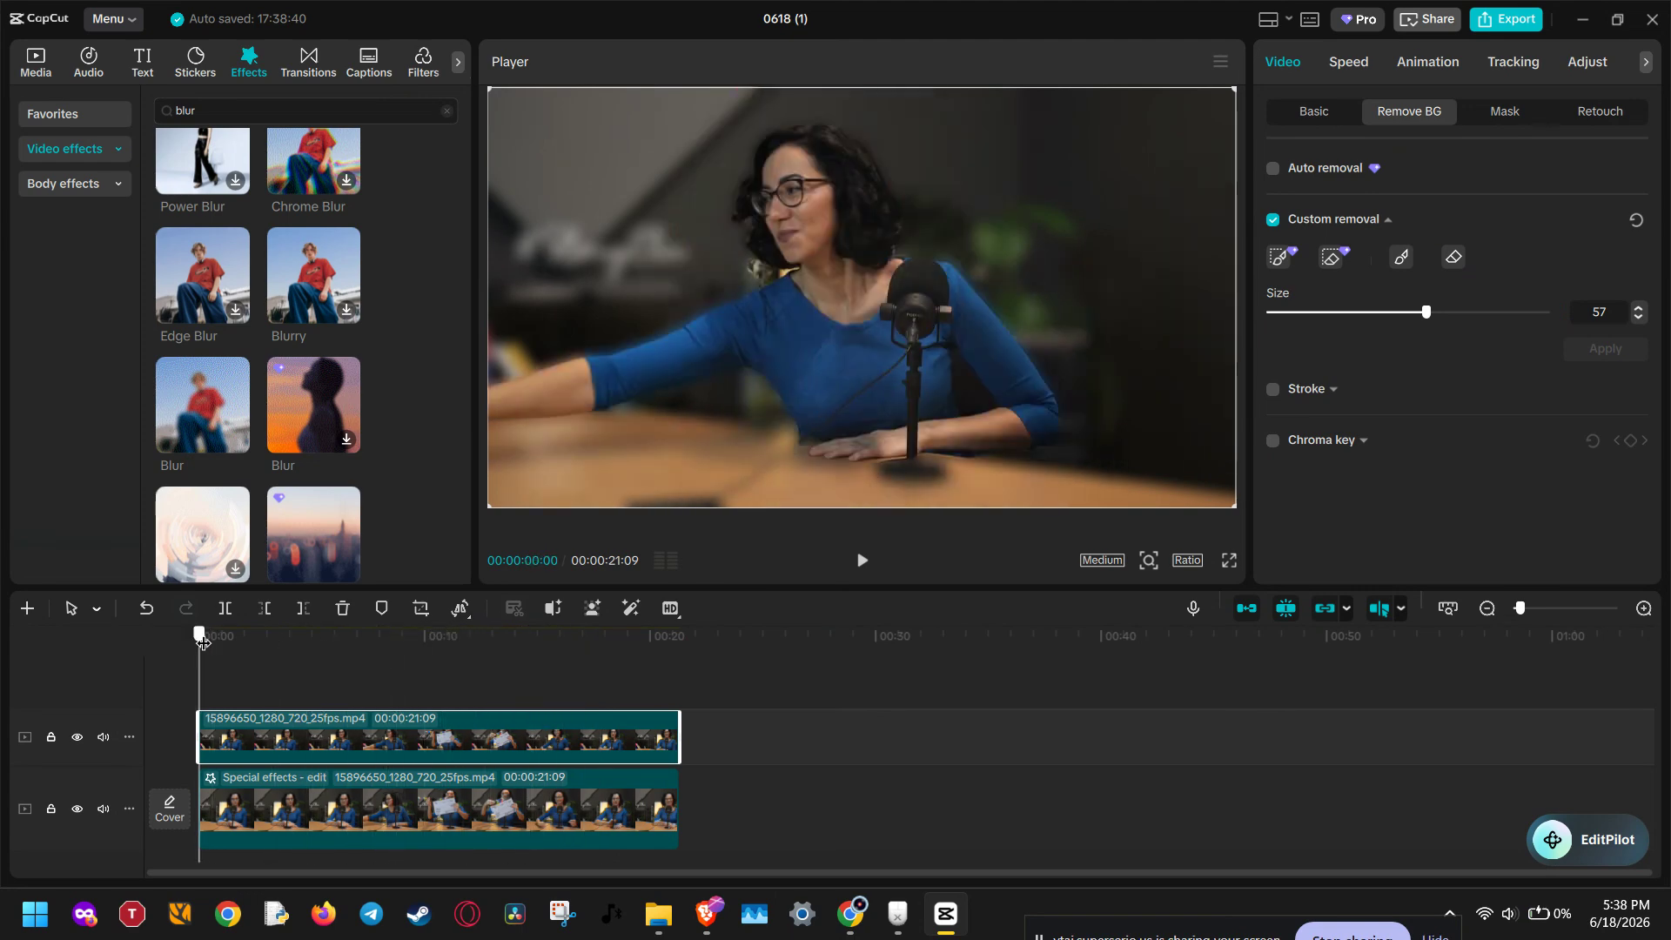
click(861, 559)
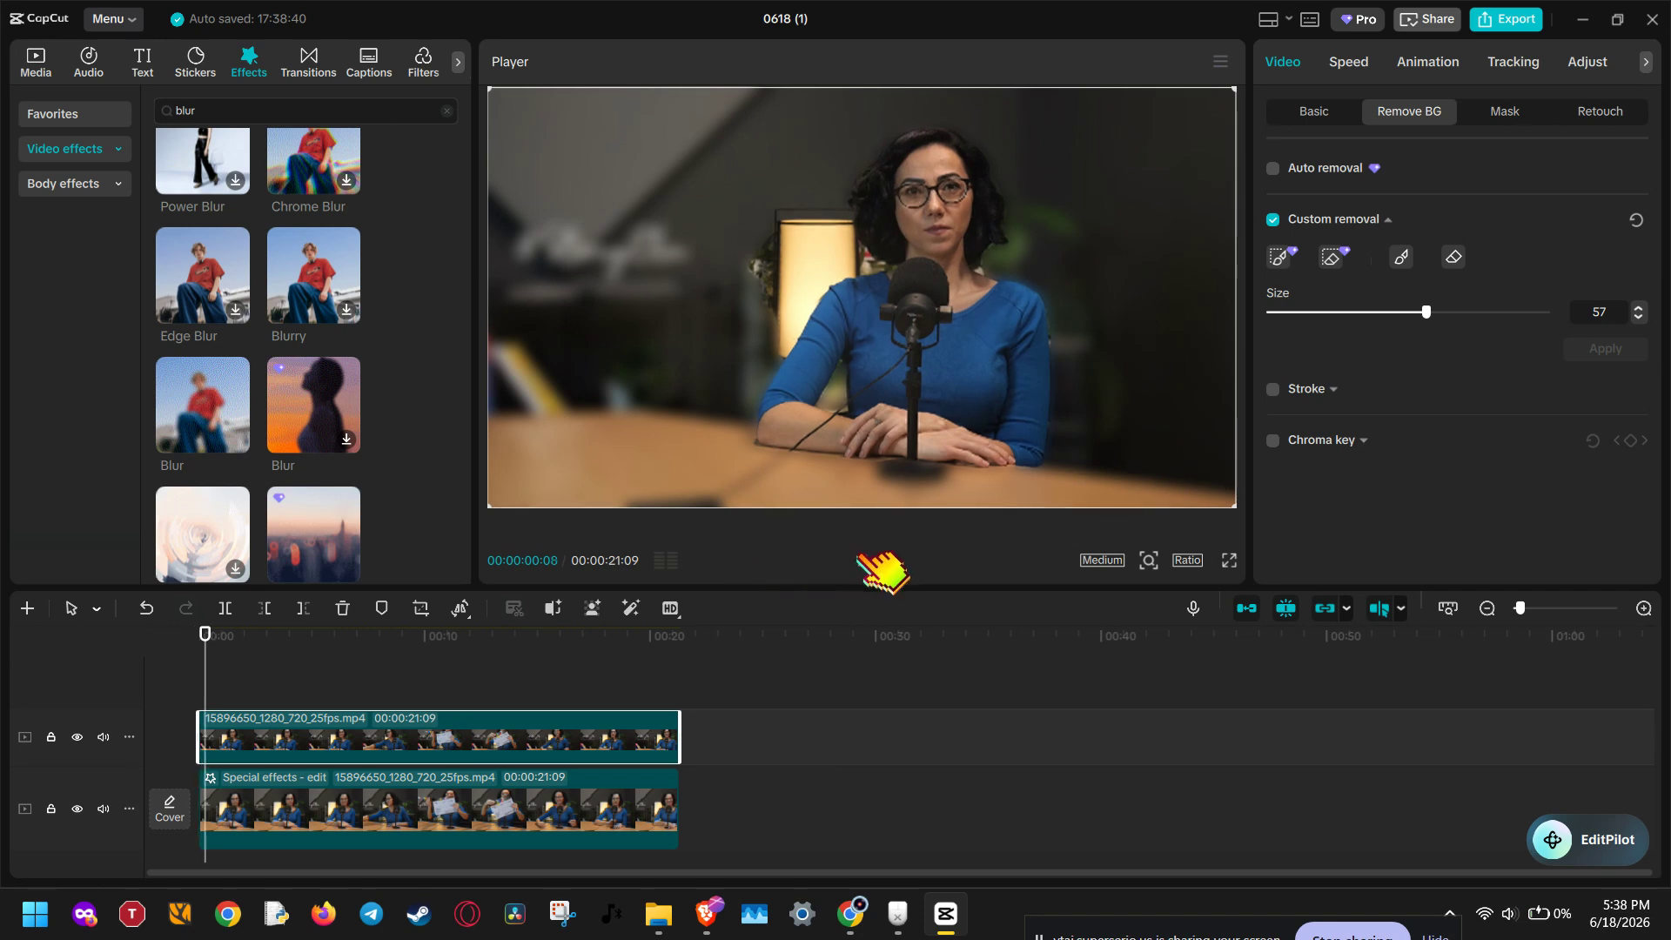